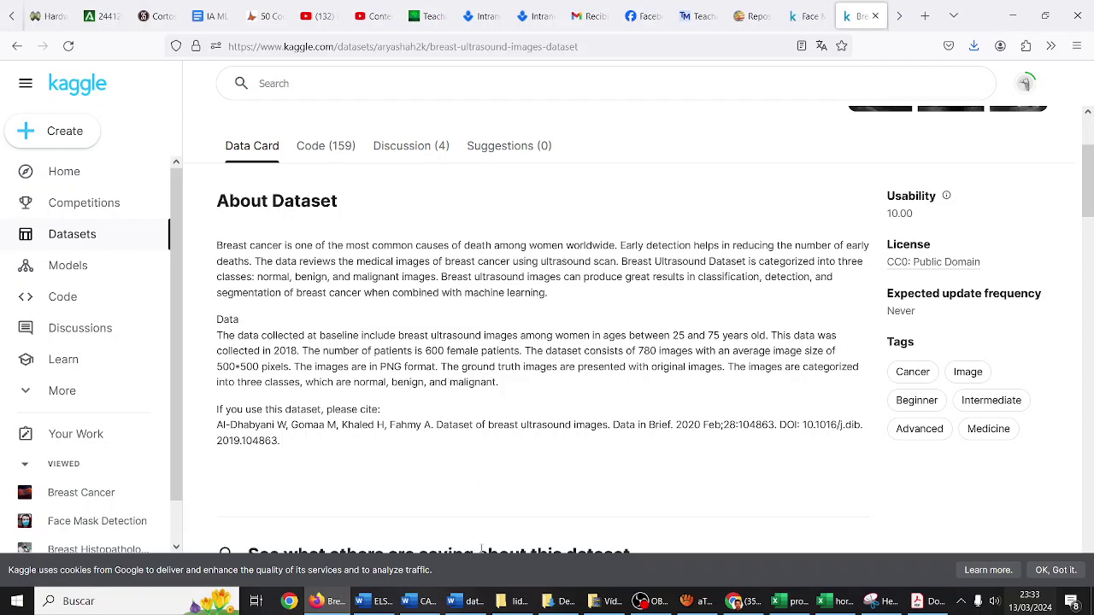
# Switch to the Downloads folder in File Explorer and select archive(3).zip.
pyautogui.click(554, 601)
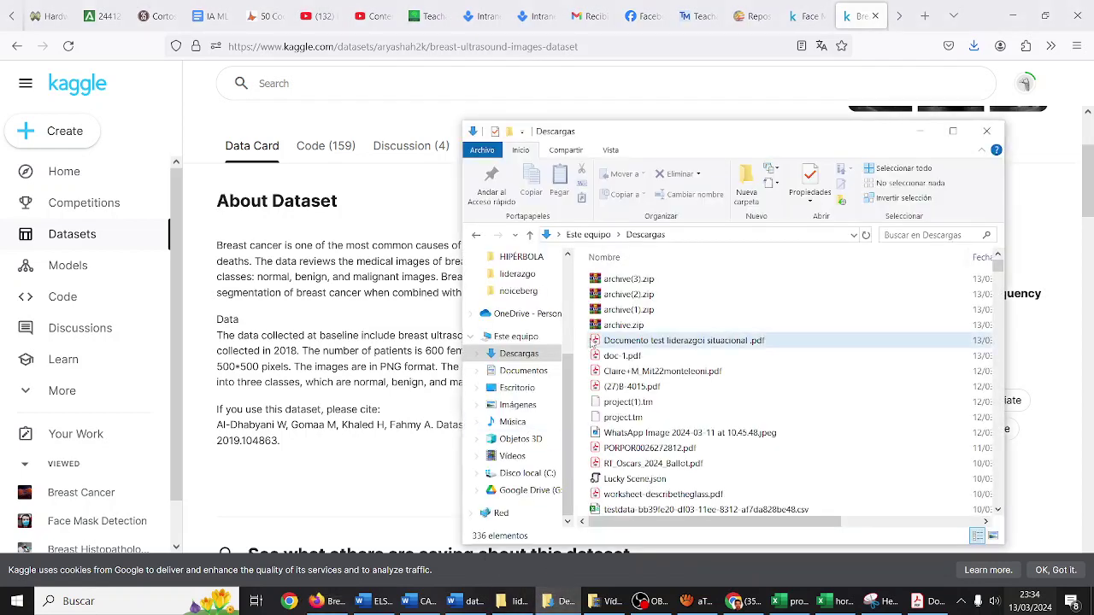
pyautogui.click(627, 281)
pyautogui.moveTo(662, 522)
pyautogui.mouseDown()
pyautogui.moveTo(814, 529)
pyautogui.moveTo(669, 530)
pyautogui.mouseUp()
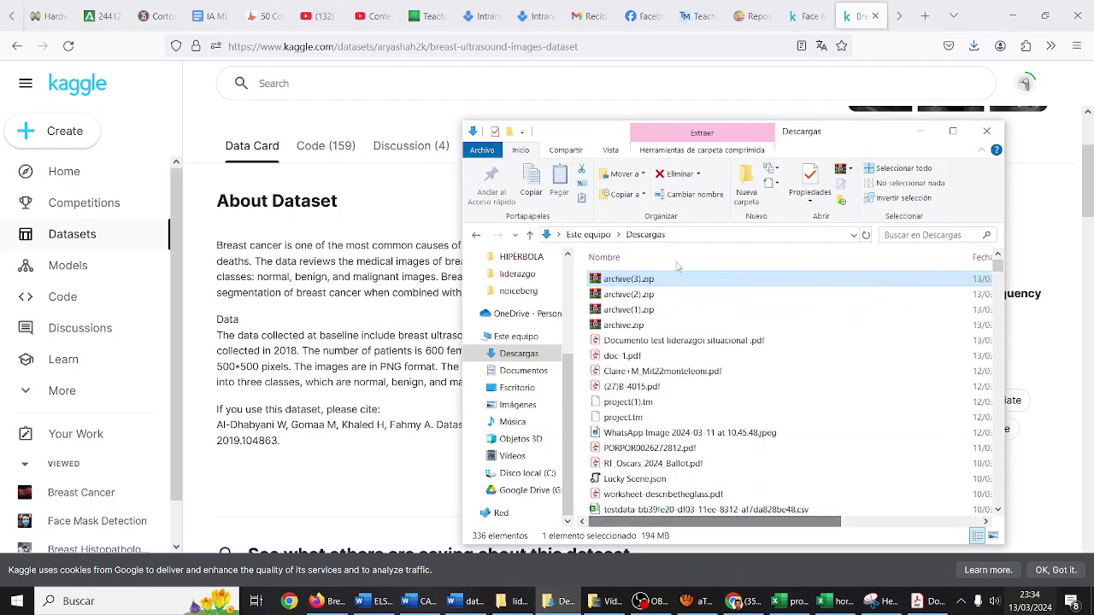
# Review the Breast Ultrasound Images Dataset page behind the Downloads window, from its header to the user feedback section.
pyautogui.moveTo(817, 144); pyautogui.dragTo(696, 389)
pyautogui.scroll(2, 699, 274)
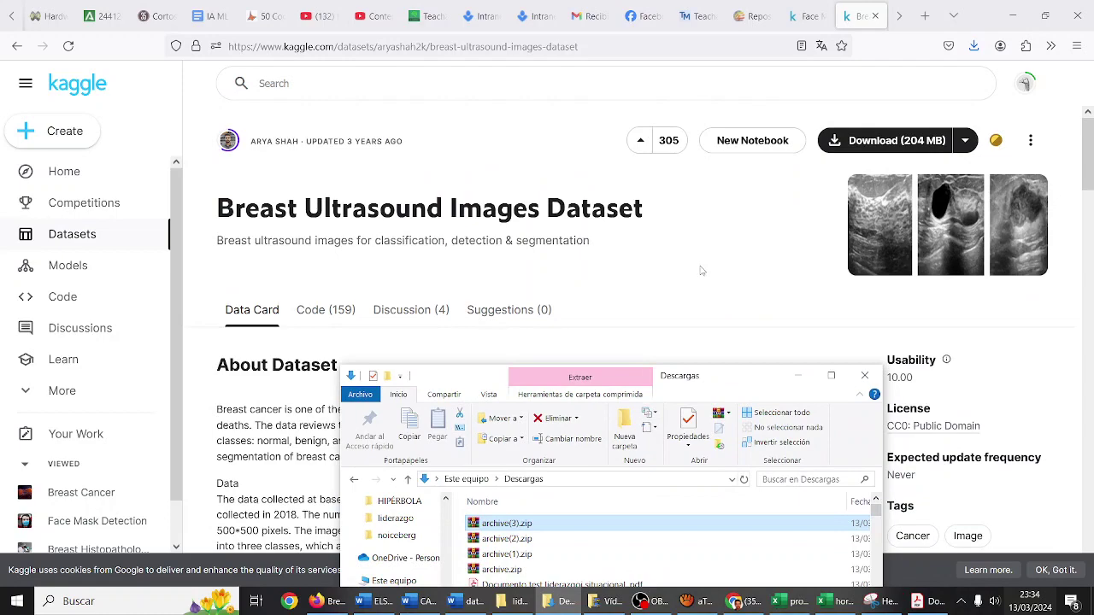
pyautogui.scroll(-7, 700, 271)
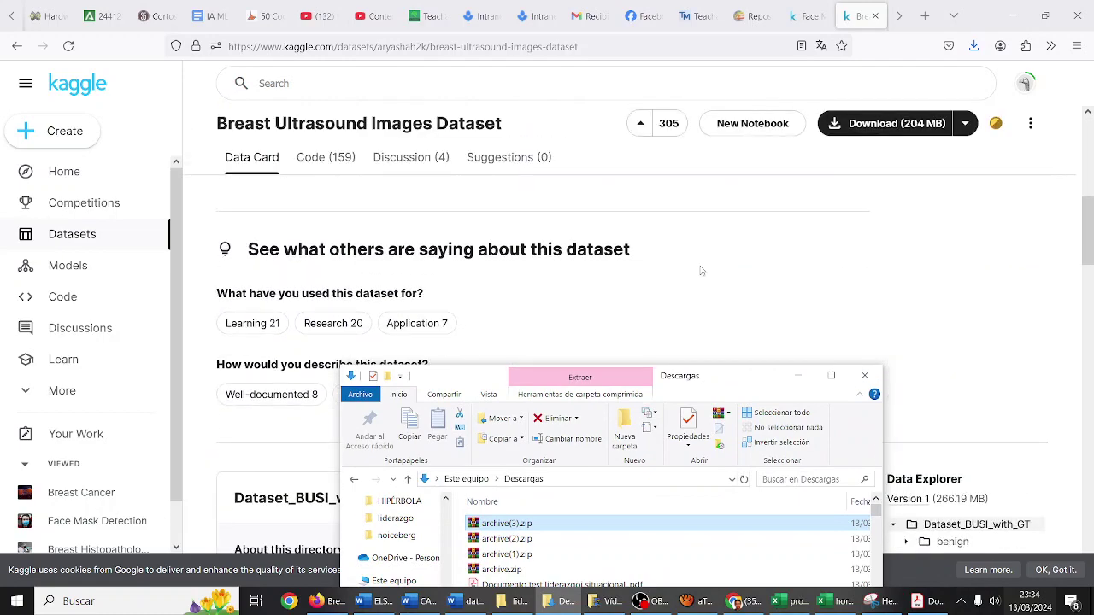
pyautogui.scroll(5, 701, 270)
pyautogui.scroll(-1, 700, 270)
pyautogui.scroll(2, 701, 269)
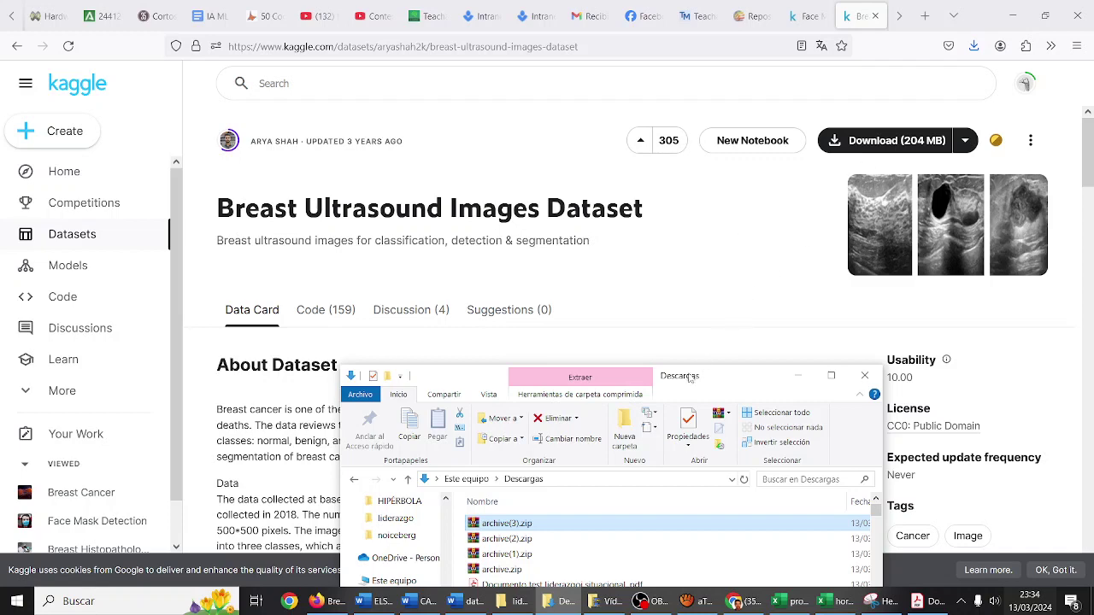
pyautogui.moveTo(703, 374); pyautogui.dragTo(726, 218)
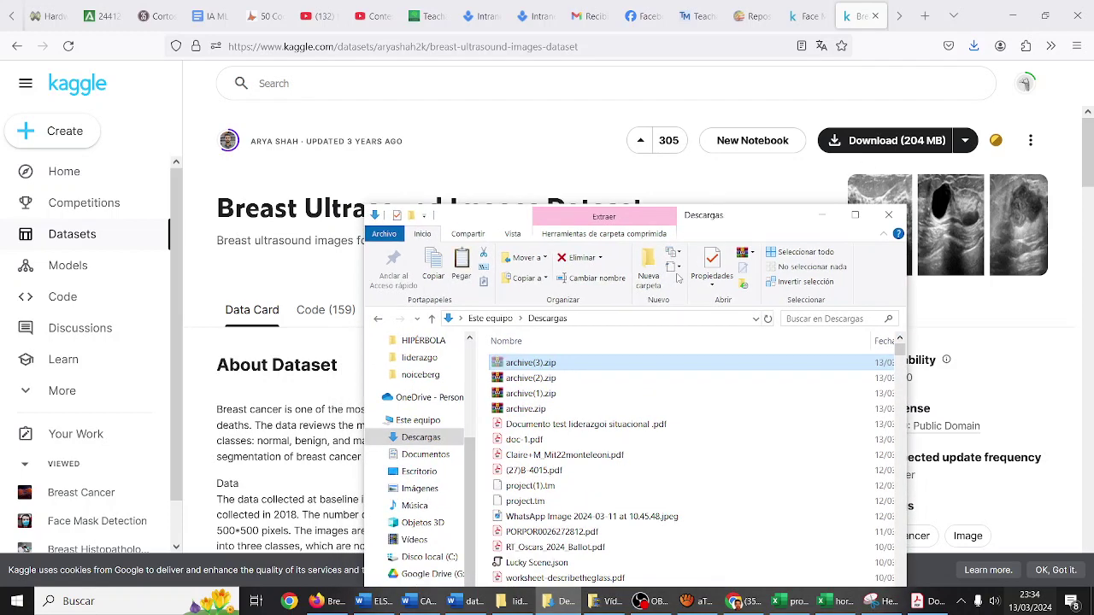
# Go from the liderazgo folder to the ia folder inside C:\2324.
pyautogui.click(513, 601)
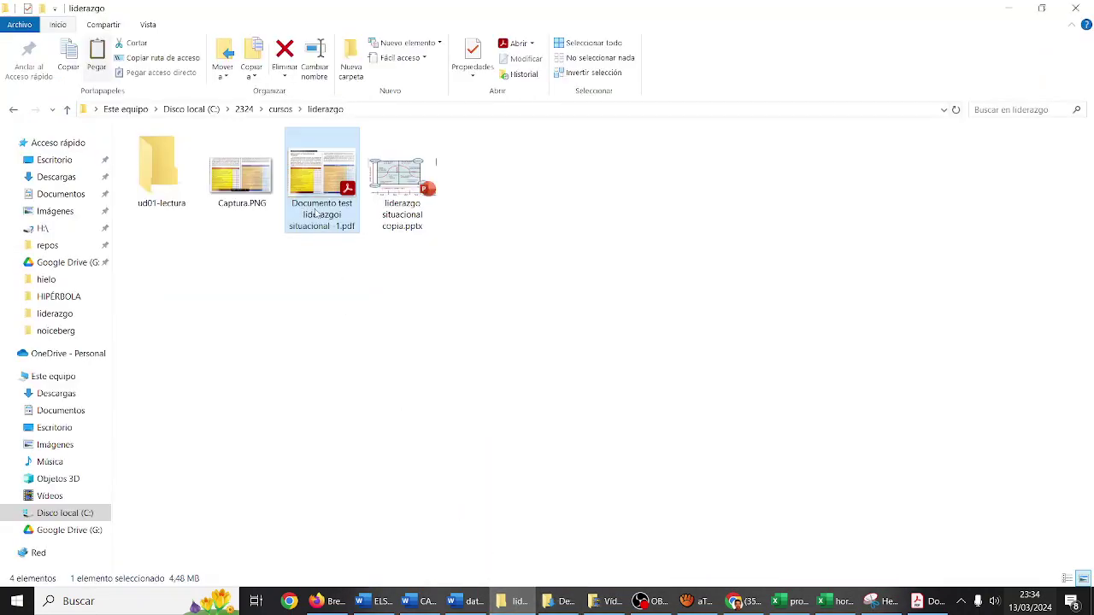
pyautogui.click(250, 110)
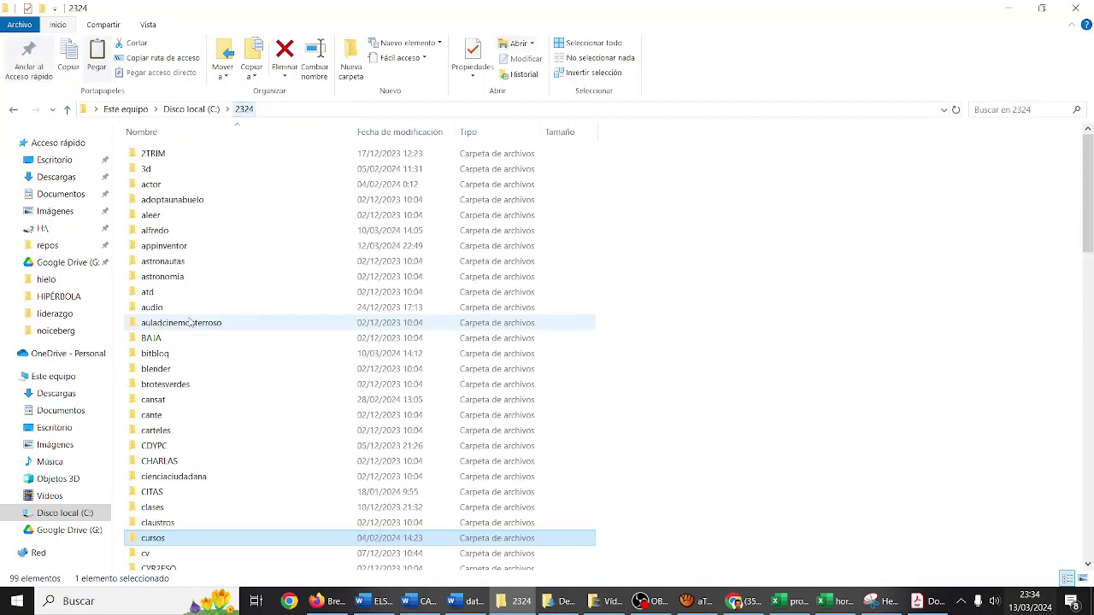
pyautogui.scroll(-5, 190, 322)
pyautogui.scroll(-2, 189, 322)
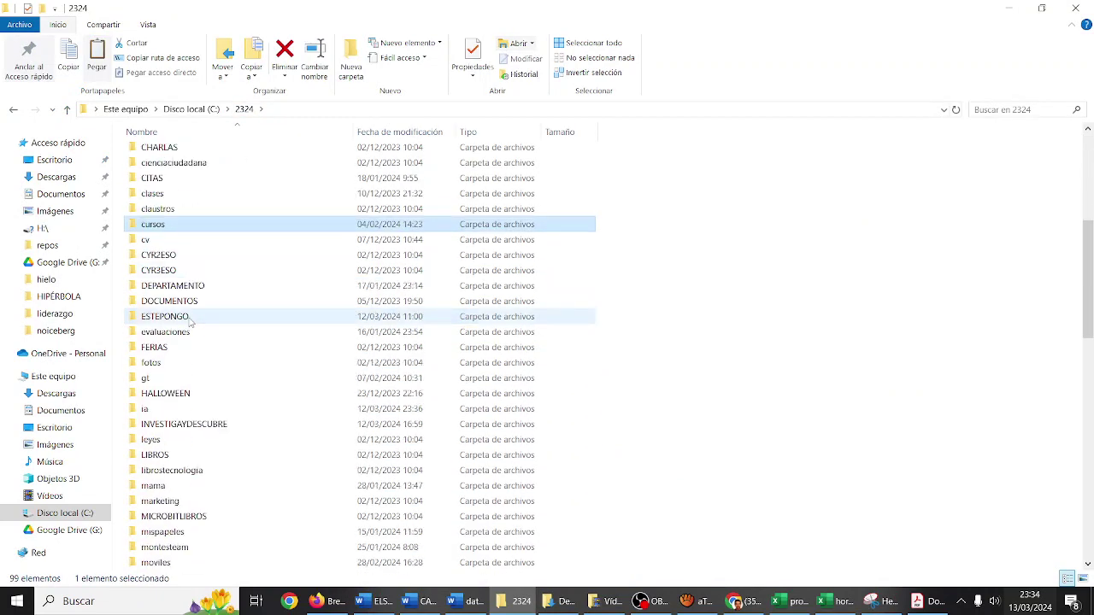
pyautogui.doubleClick(182, 408)
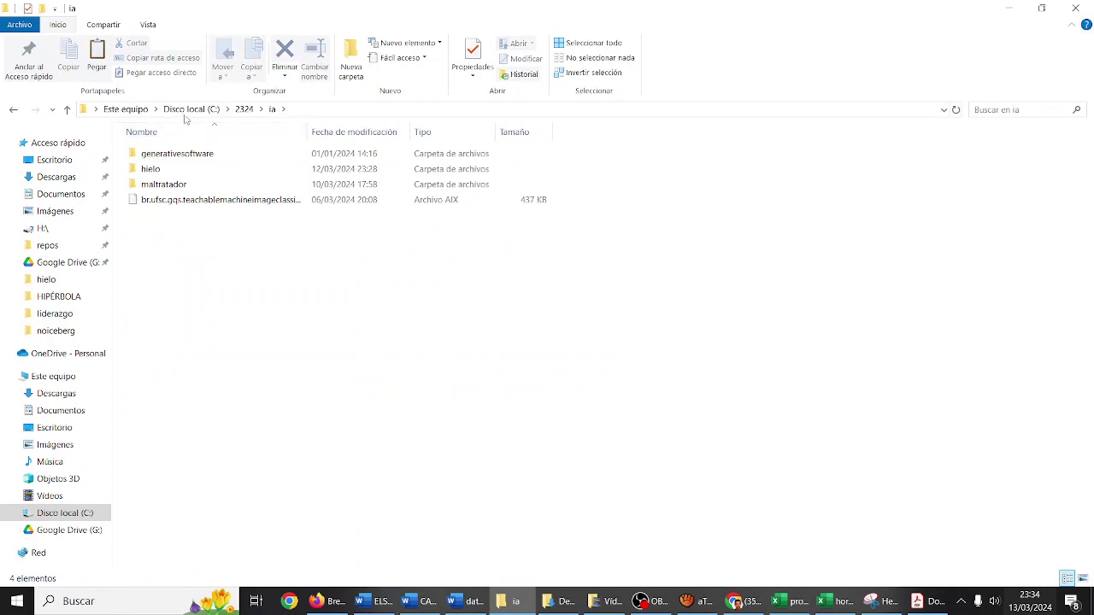
# Create a new folder named cancerdepecho inside the ia folder.
pyautogui.rightClick(560, 285)
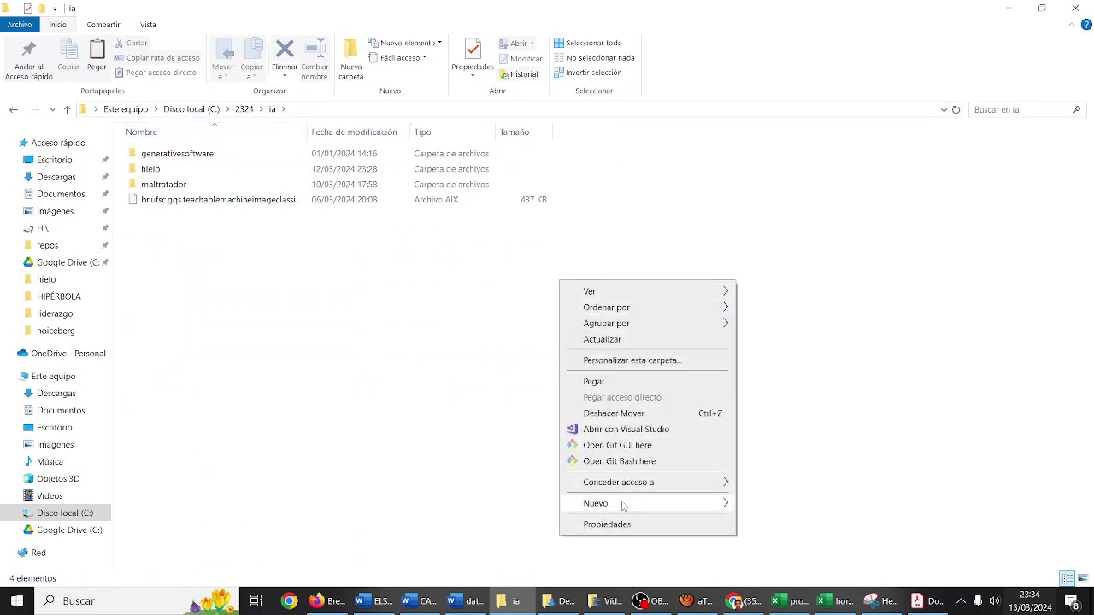
pyautogui.moveTo(702, 504)
pyautogui.click(775, 242)
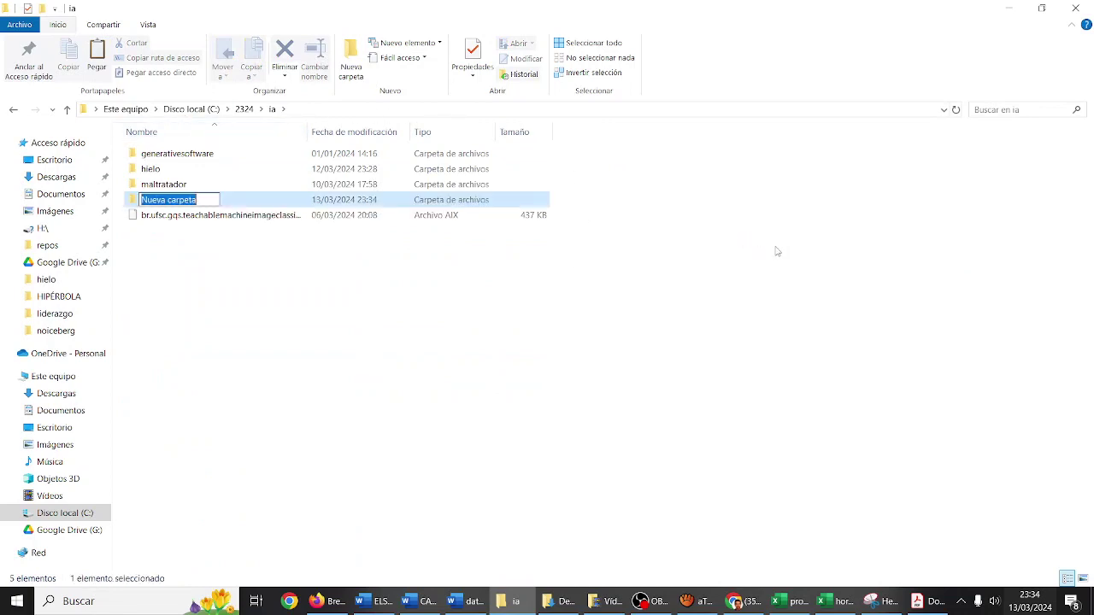
pyautogui.write('c')
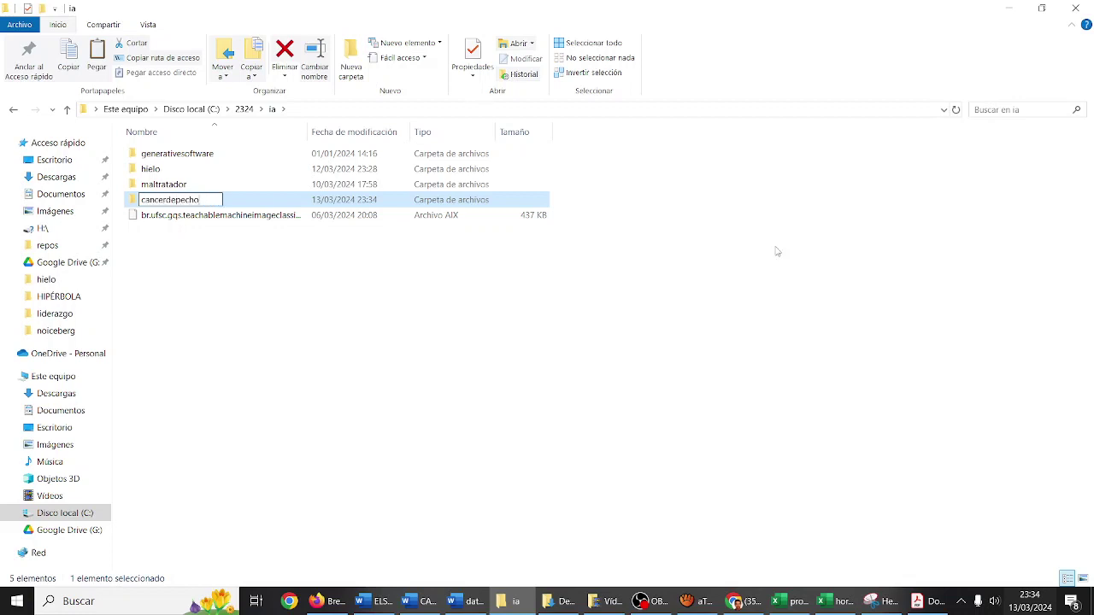
pyautogui.write('ancerdepecho')
pyautogui.press('Return')
# Paste archive(3).zip into the new cancerdepecho folder and rename it as cancerdepecho.zip.
pyautogui.doubleClick(237, 154)
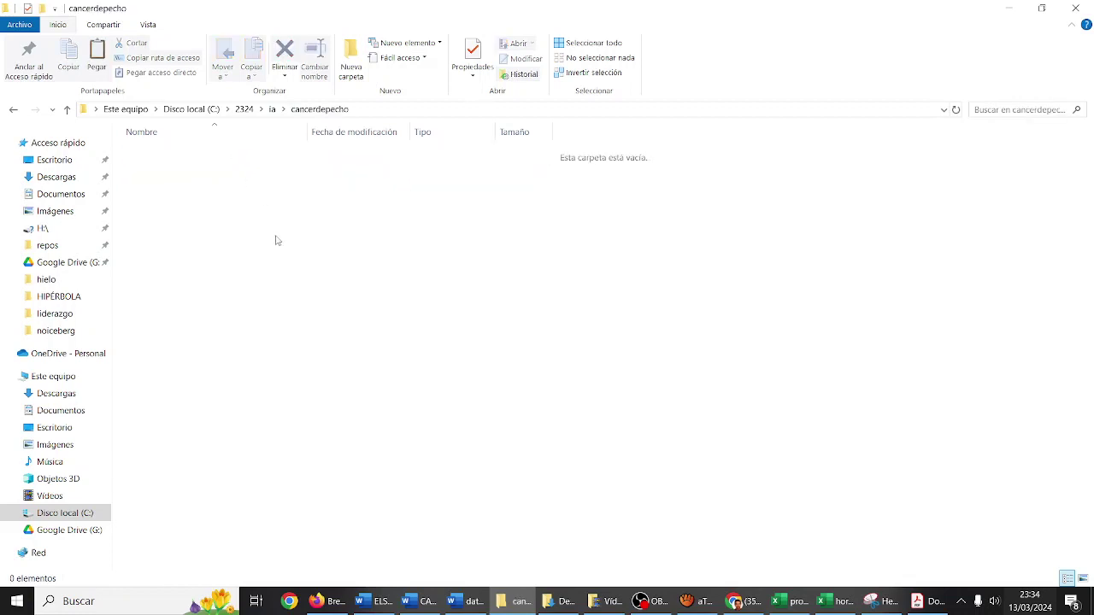
pyautogui.hotkey('ctrl', 'v')
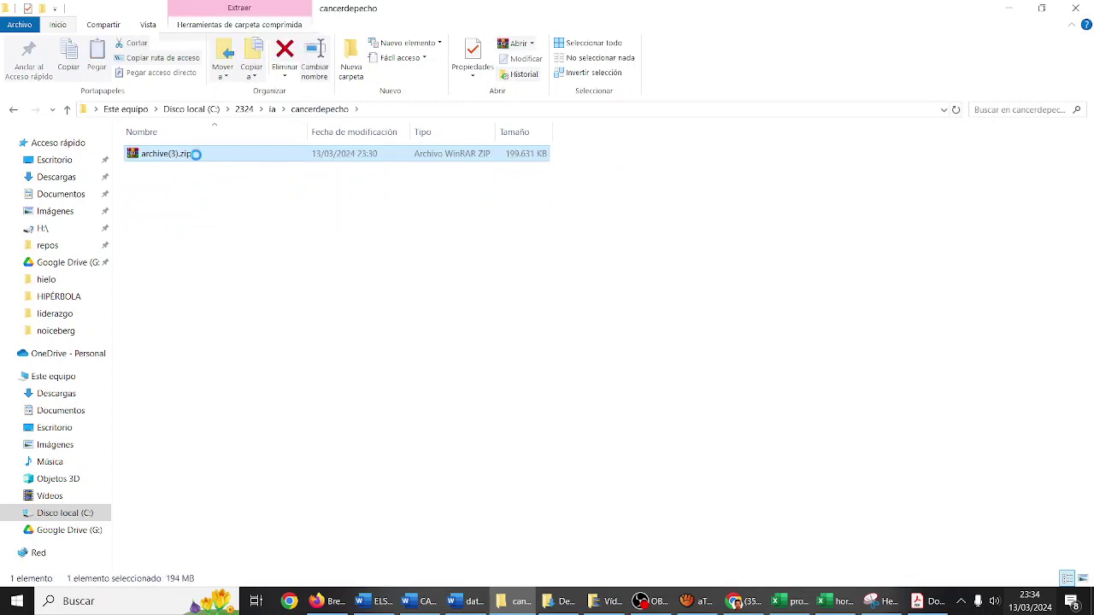
pyautogui.rightClick(195, 154)
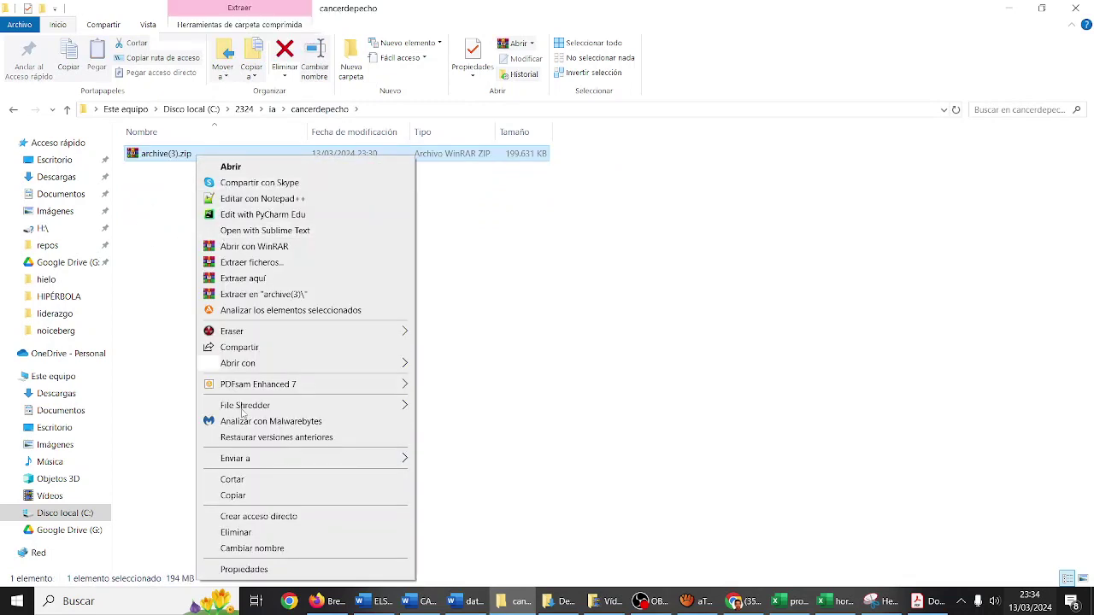
pyautogui.click(252, 549)
pyautogui.write('cancerdepecho.zip')
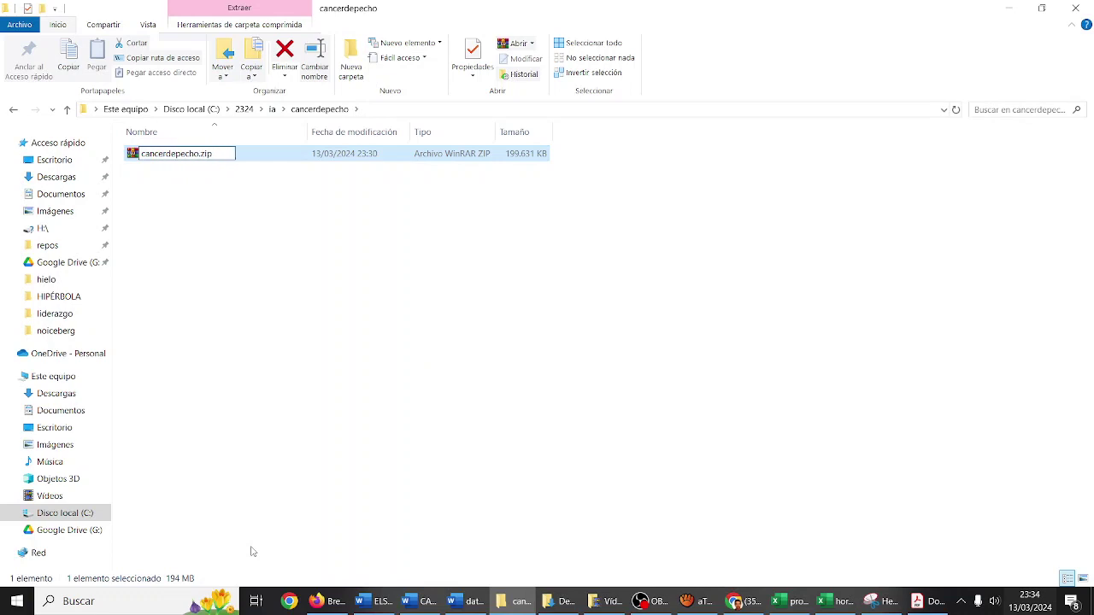
pyautogui.press('Return')
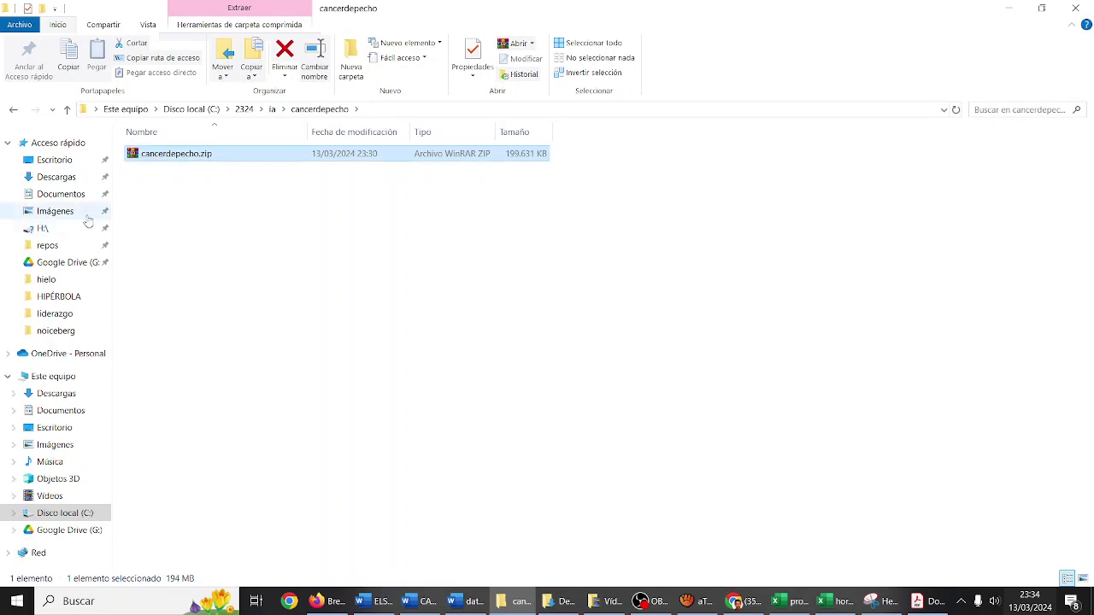
# Extract cancerdepecho.zip into its own cancerdepecho subfolder and open the Dataset_BUSI_with_GT folder inside it.
pyautogui.rightClick(184, 154)
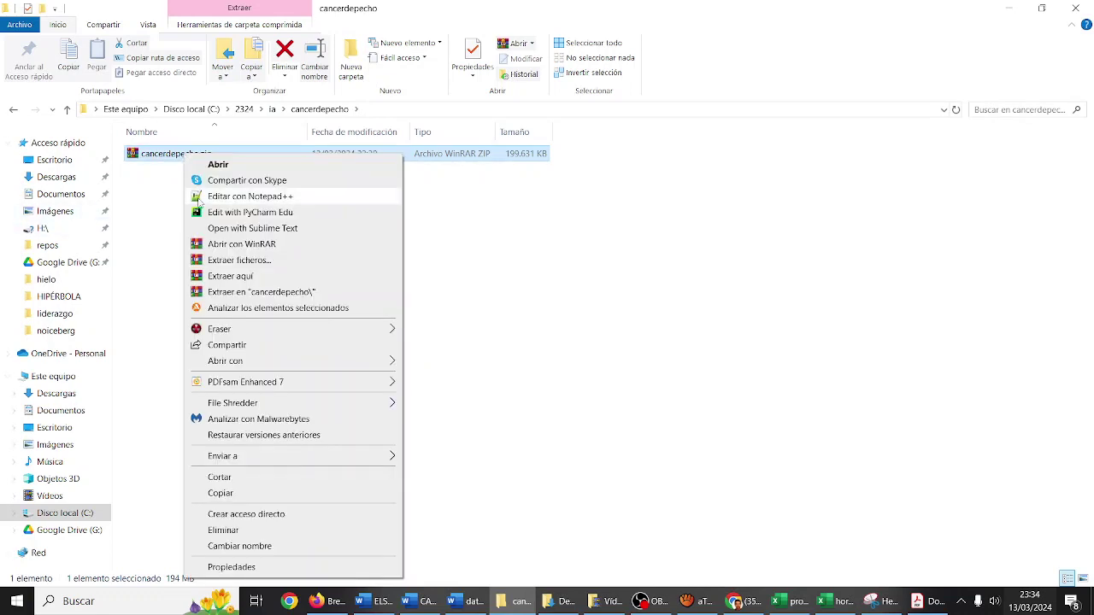
pyautogui.click(249, 293)
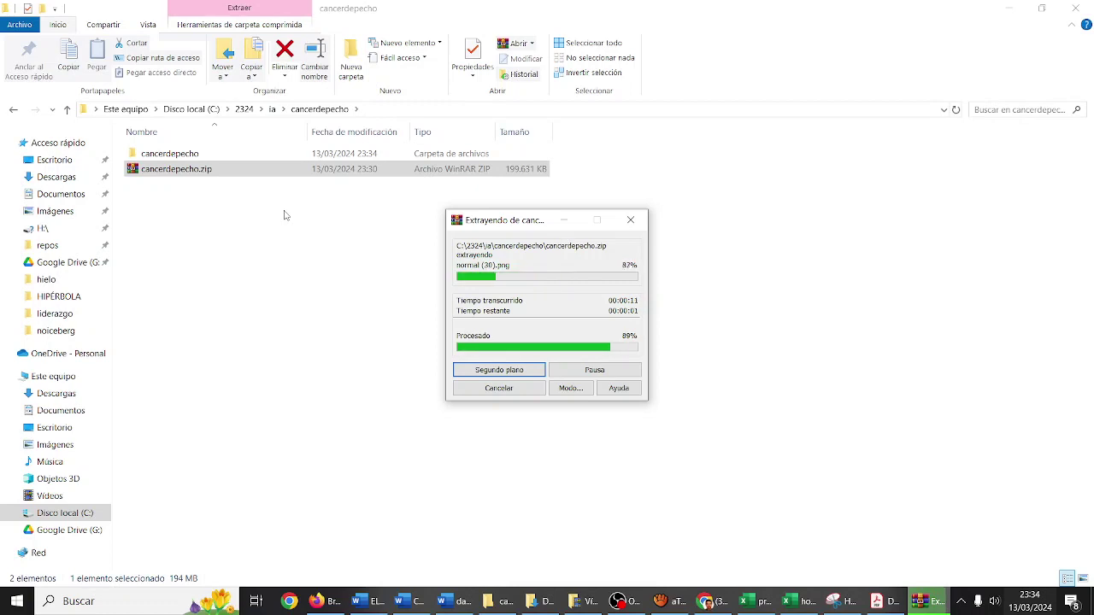
pyautogui.click(189, 153)
pyautogui.doubleClick(189, 153)
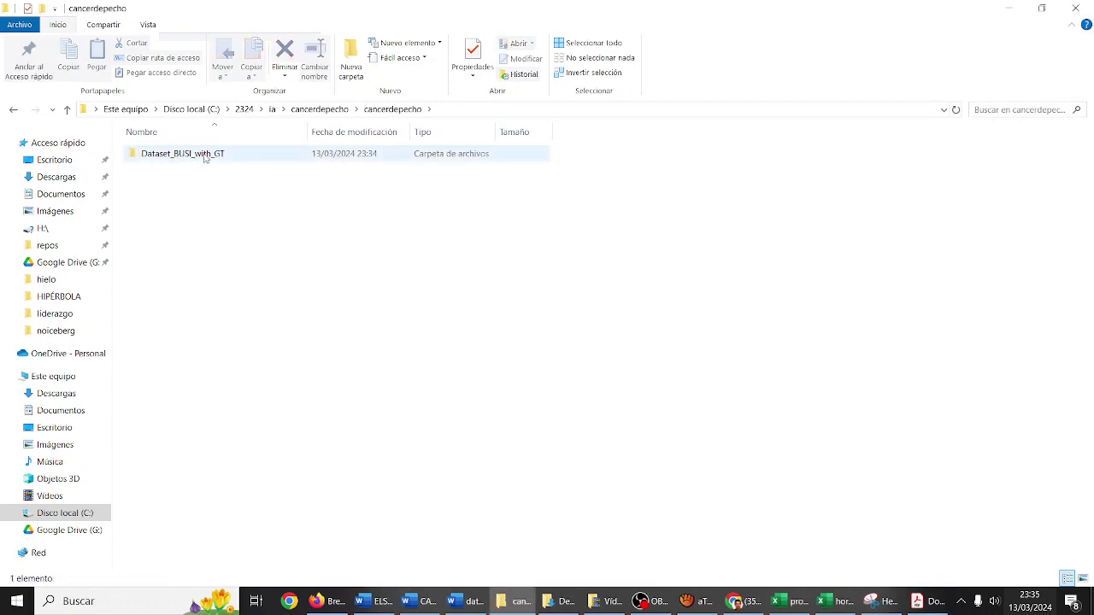
pyautogui.doubleClick(204, 156)
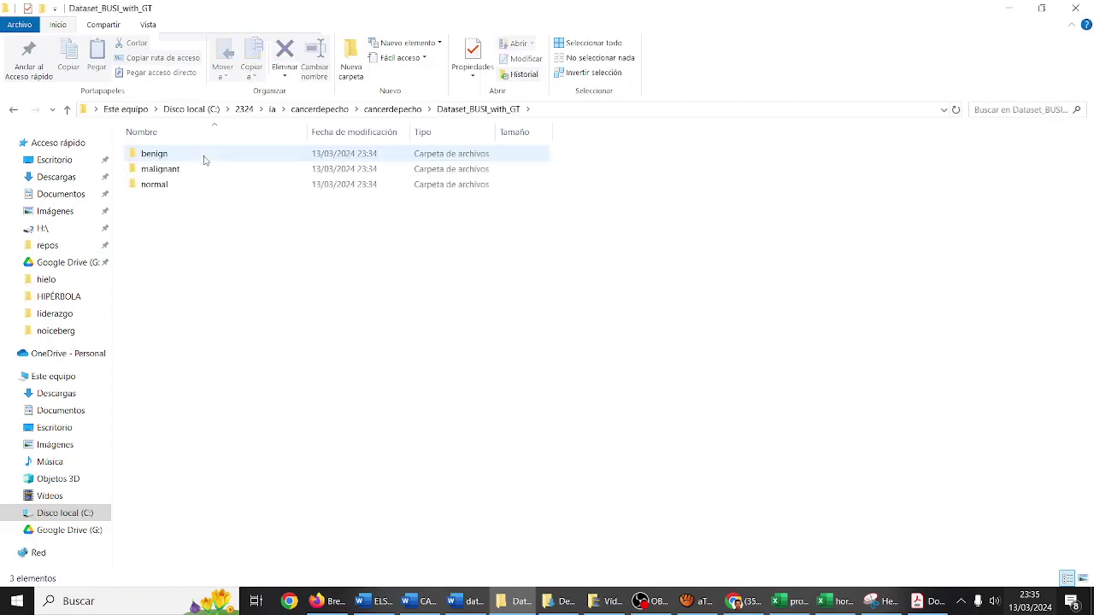
# Open the benign folder and examine its ultrasound images and mask files.
pyautogui.click(204, 156)
pyautogui.doubleClick(204, 157)
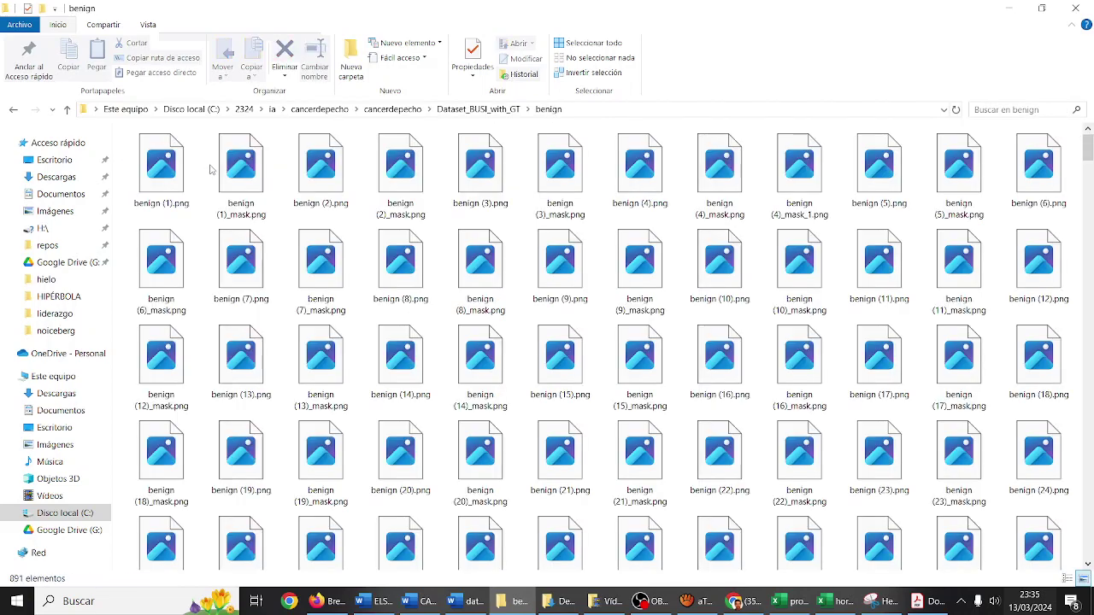
pyautogui.scroll(-12, 534, 325)
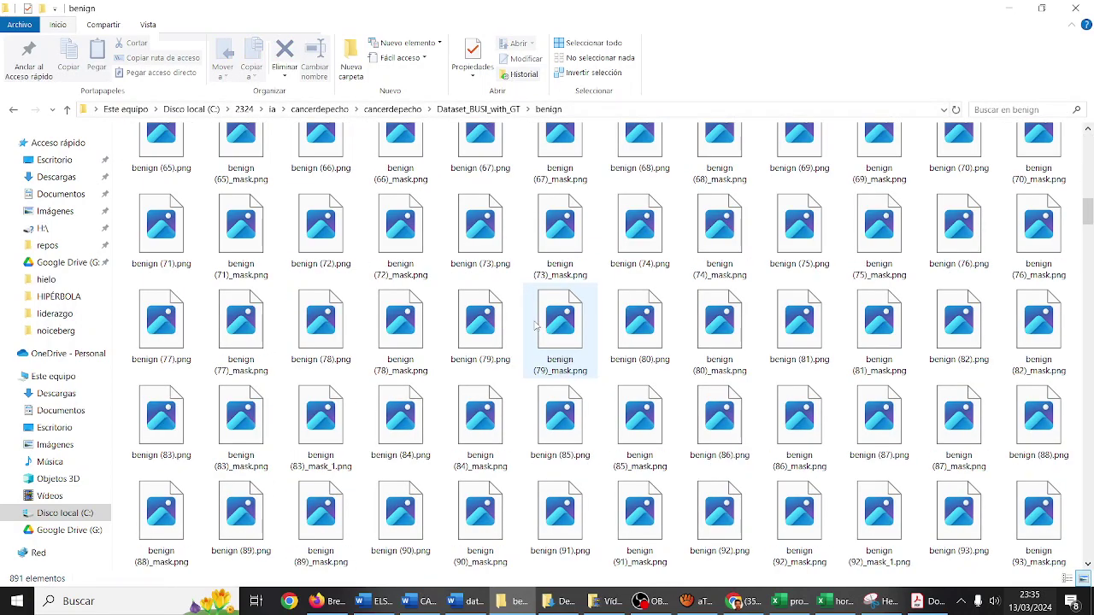
pyautogui.scroll(12, 535, 325)
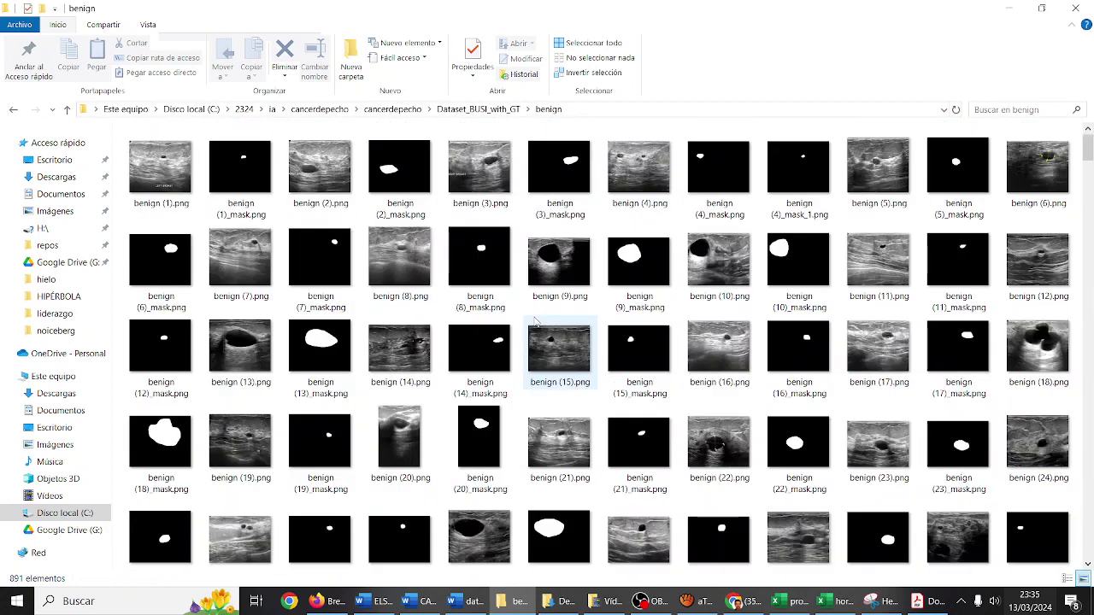
# Open the normal folder of Dataset_BUSI_with_GT and look through its ultrasound images and mask files.
pyautogui.click(478, 110)
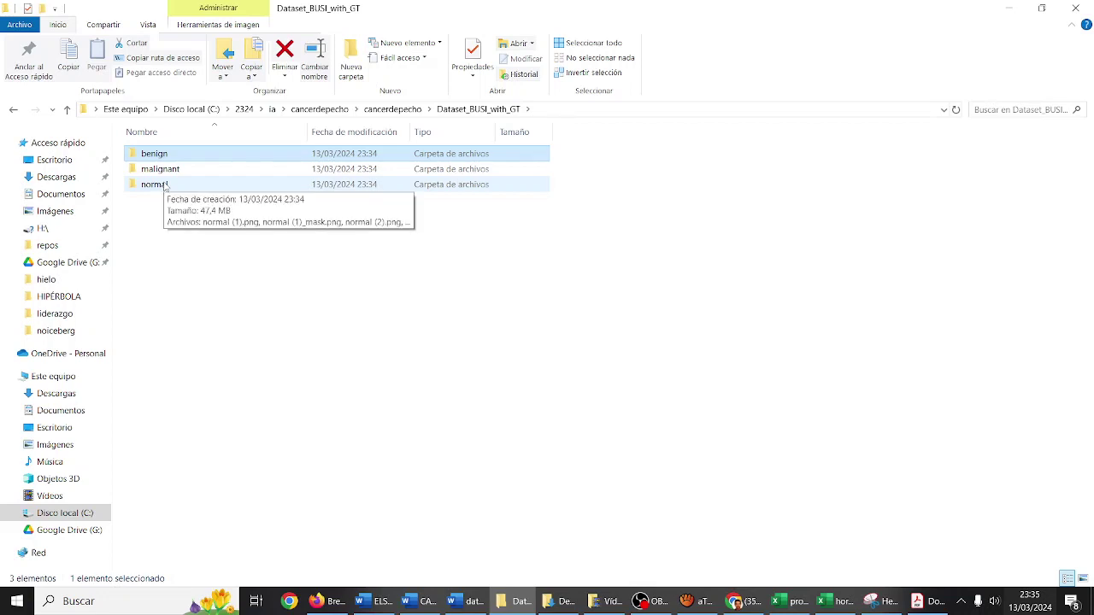
pyautogui.doubleClick(164, 185)
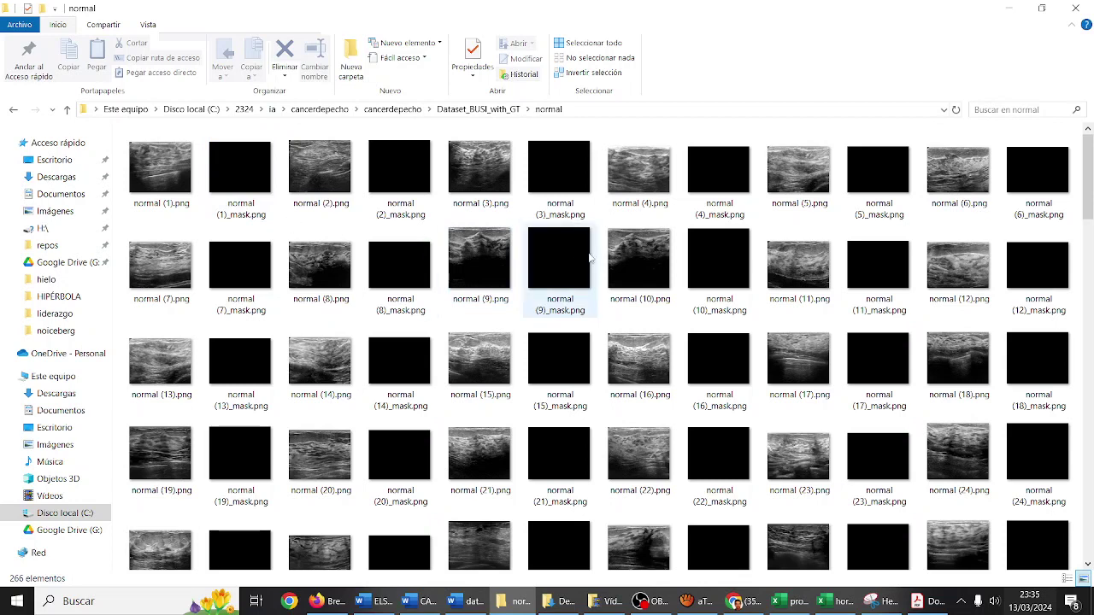
pyautogui.scroll(-10, 621, 247)
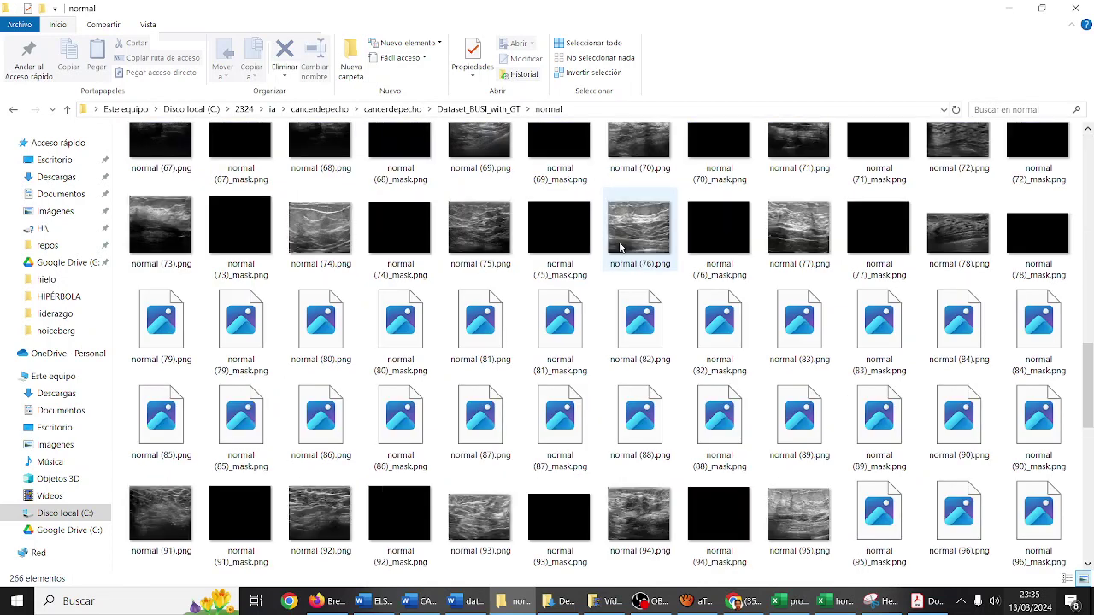
pyautogui.scroll(-3, 621, 247)
pyautogui.scroll(-3, 621, 247)
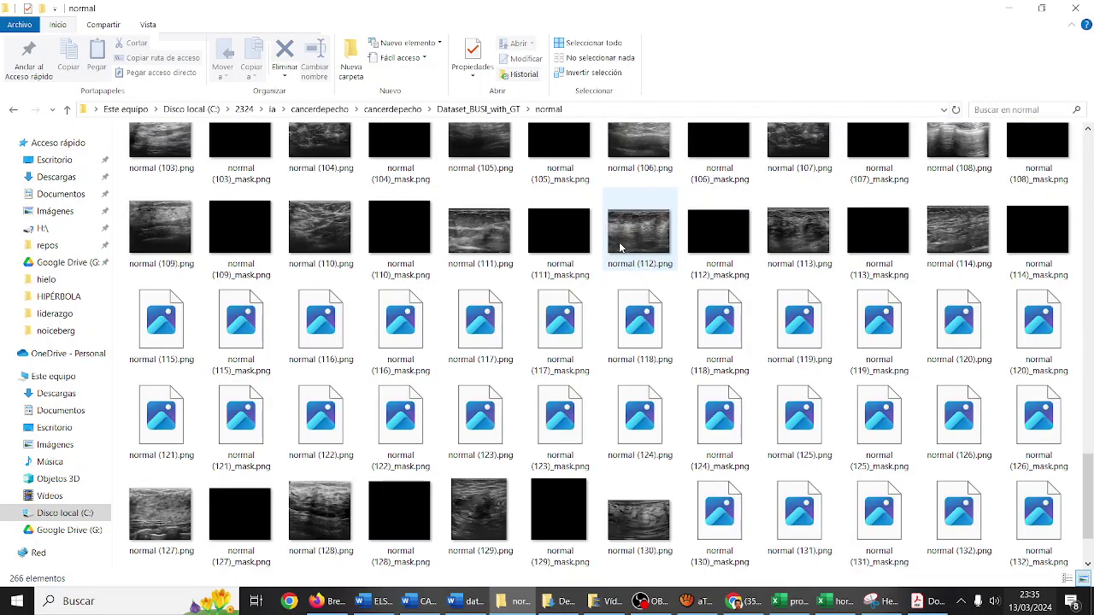
pyautogui.scroll(17, 621, 247)
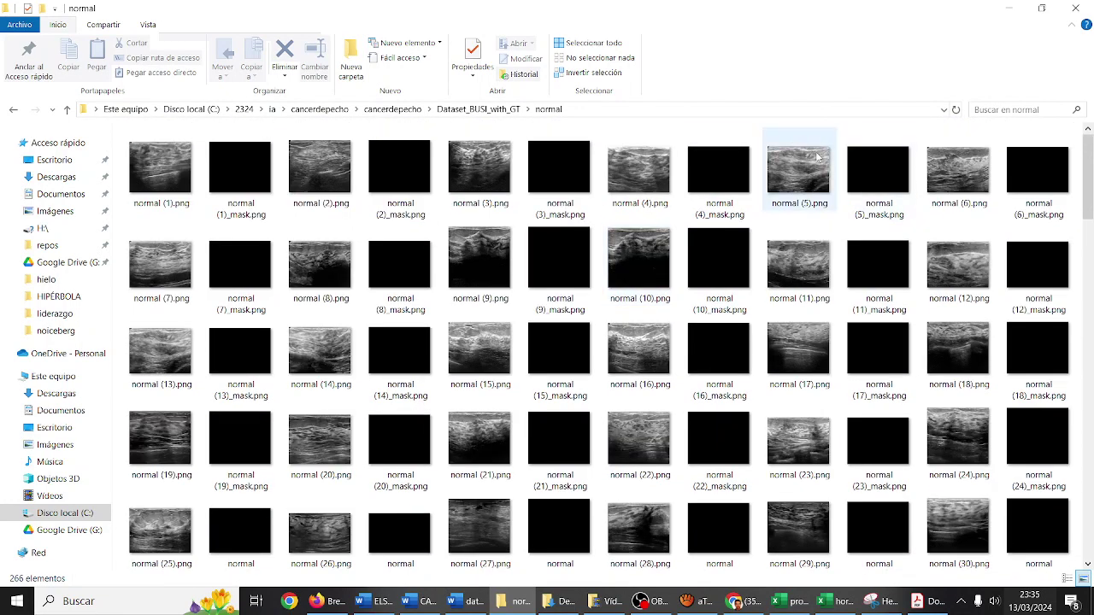
# Search the normal folder for "mask" and cut all the matching mask images.
pyautogui.click(1026, 111)
pyautogui.write('mask')
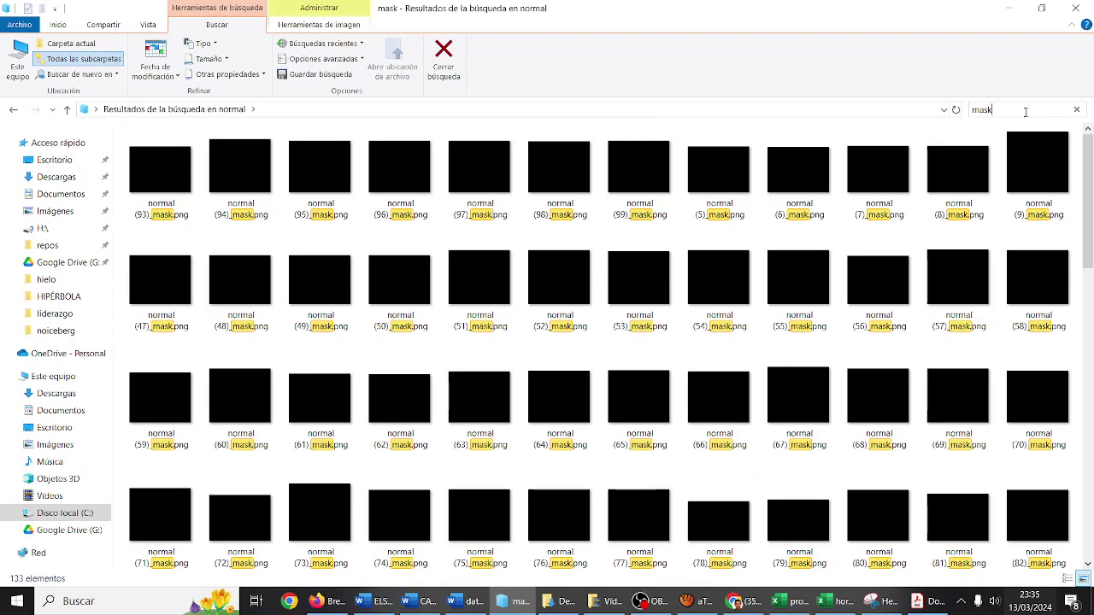
pyautogui.click(162, 175)
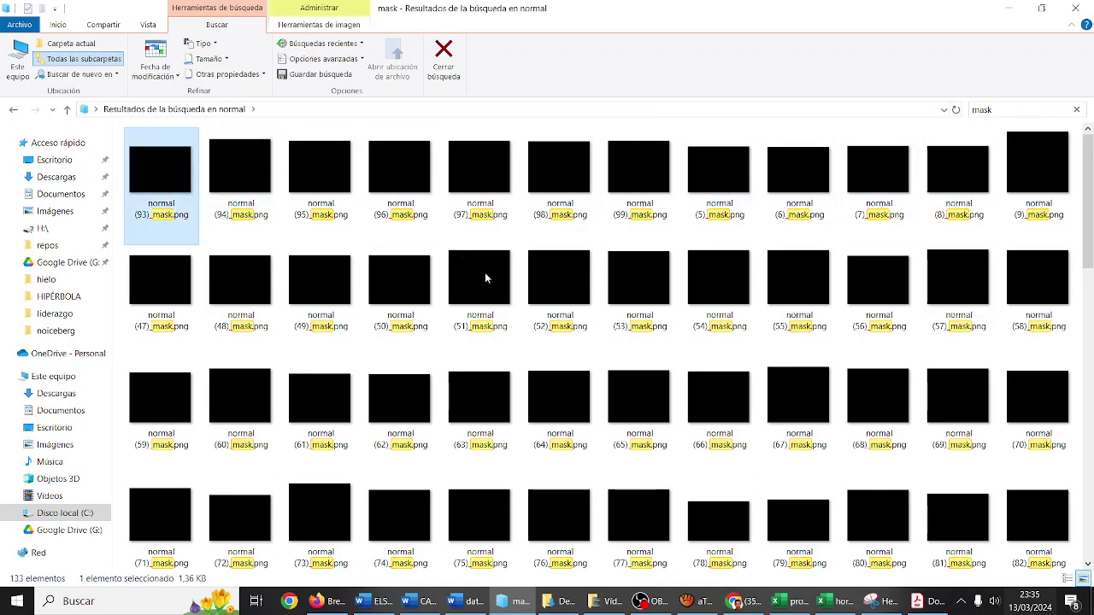
pyautogui.scroll(-3, 489, 278)
pyautogui.click(491, 284)
pyautogui.scroll(-5, 491, 285)
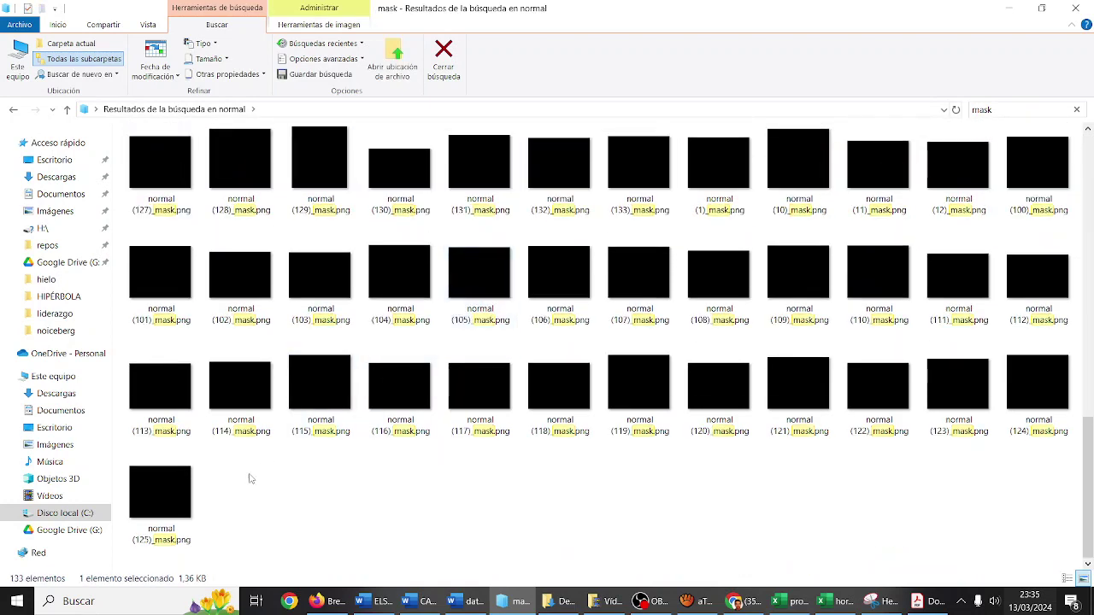
pyautogui.hotkey('ctrl', 'a')
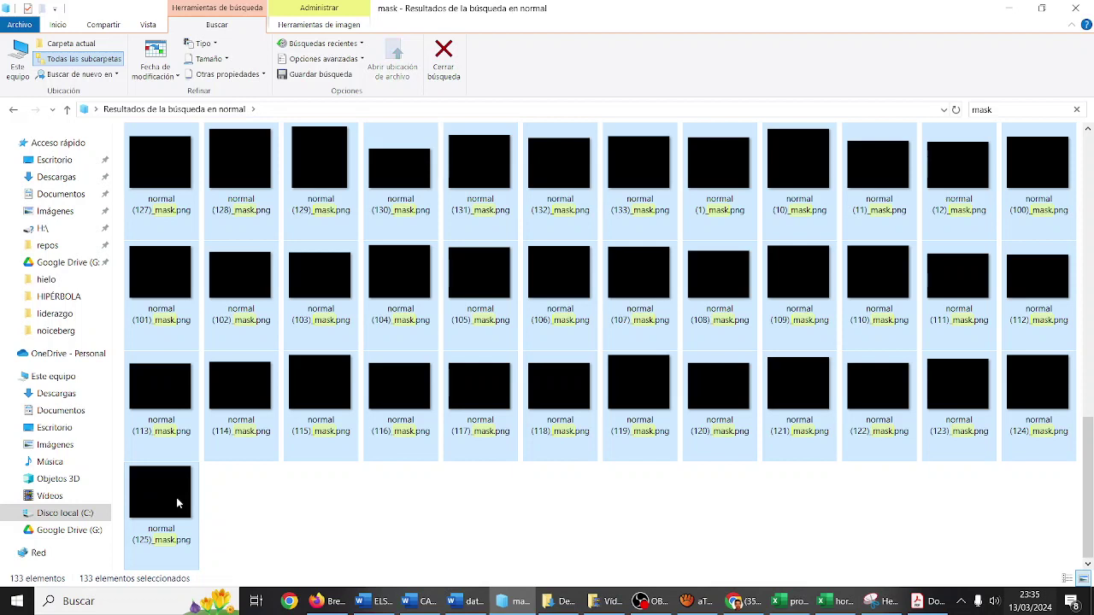
pyautogui.hotkey('ctrl', 'x')
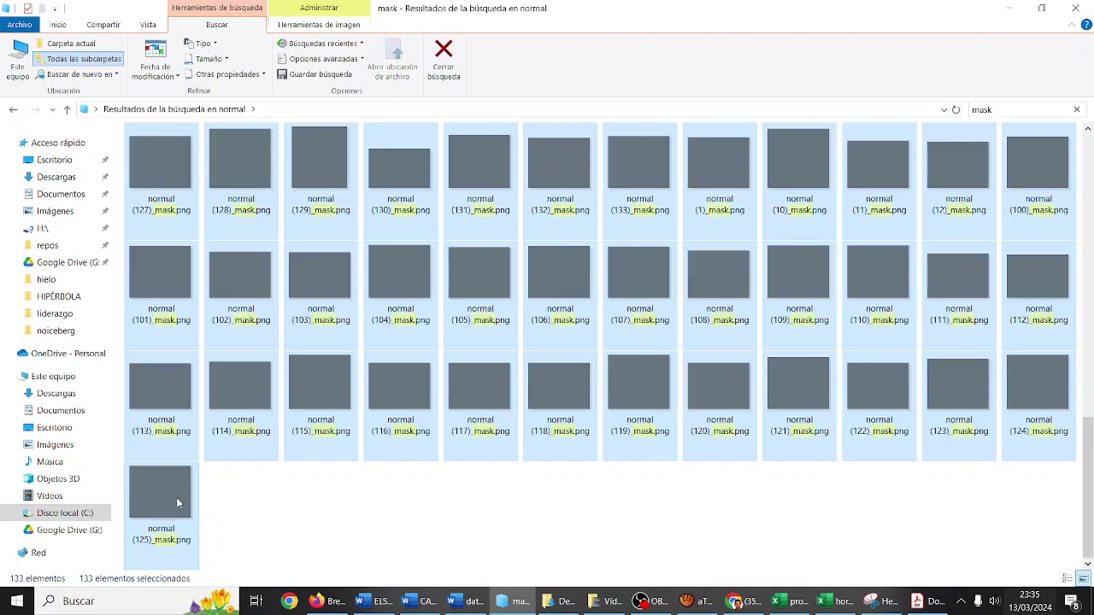
# Drop the "mask" filter to list all files of the normal folder in Details view with a wider name column.
pyautogui.click(67, 111)
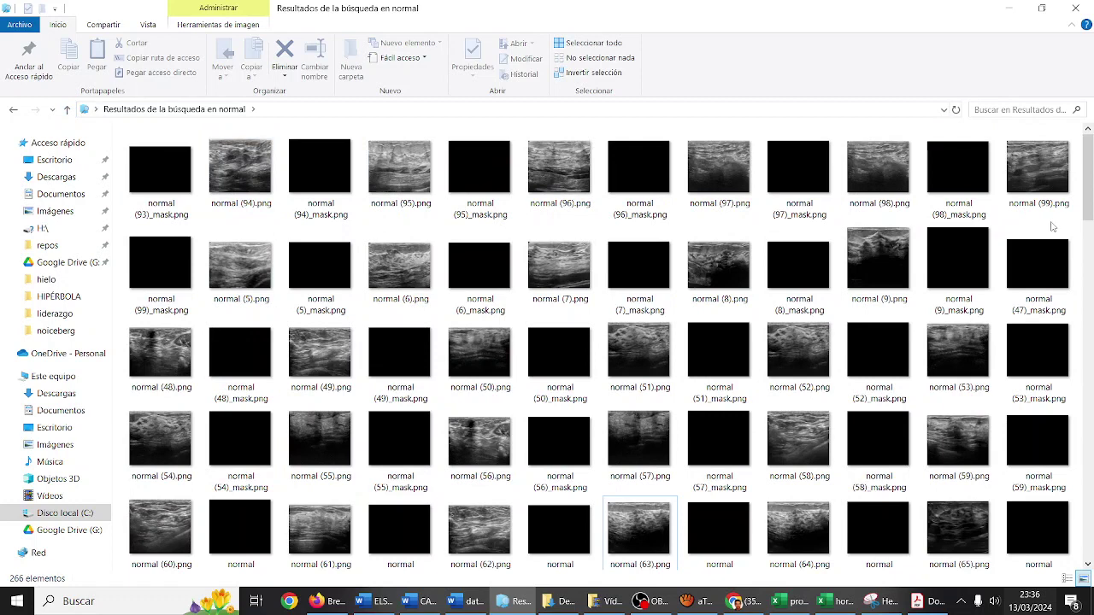
pyautogui.rightClick(1041, 224)
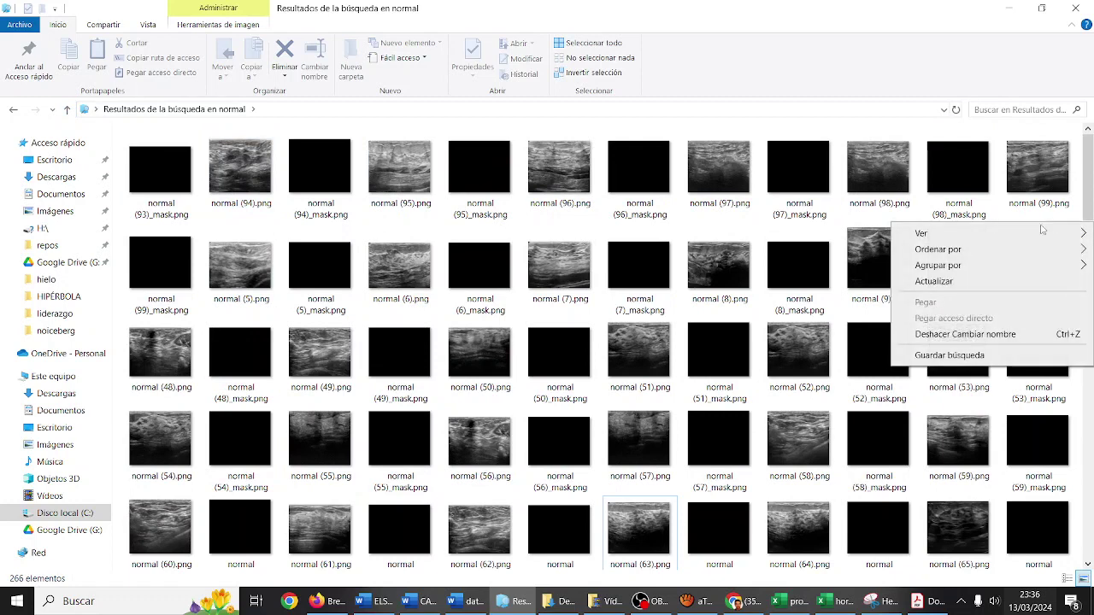
pyautogui.click(516, 218)
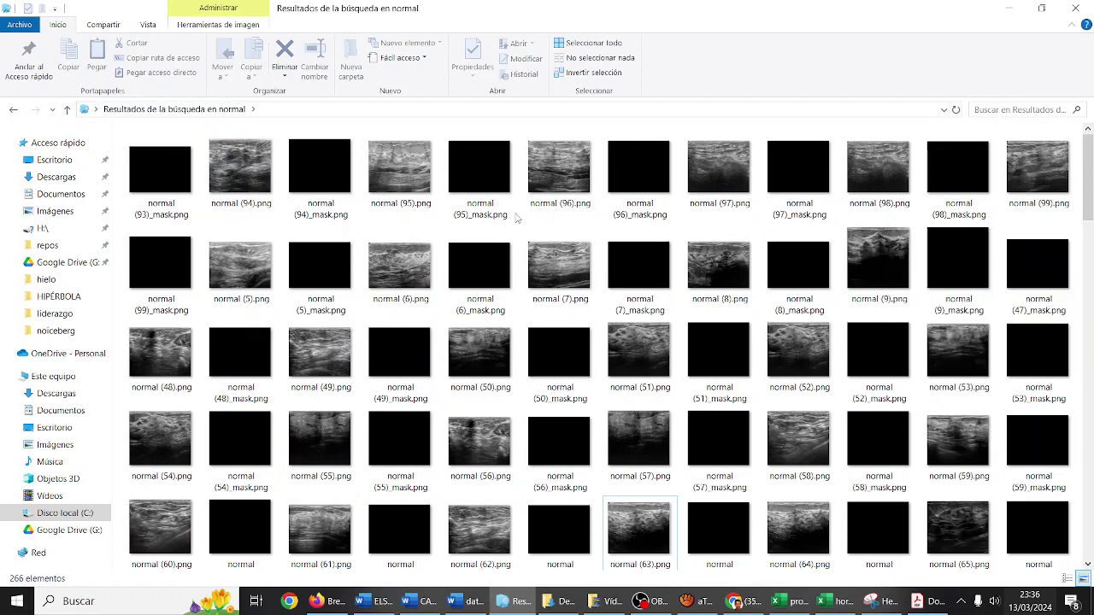
pyautogui.click(517, 218)
pyautogui.click(522, 212)
pyautogui.rightClick(521, 212)
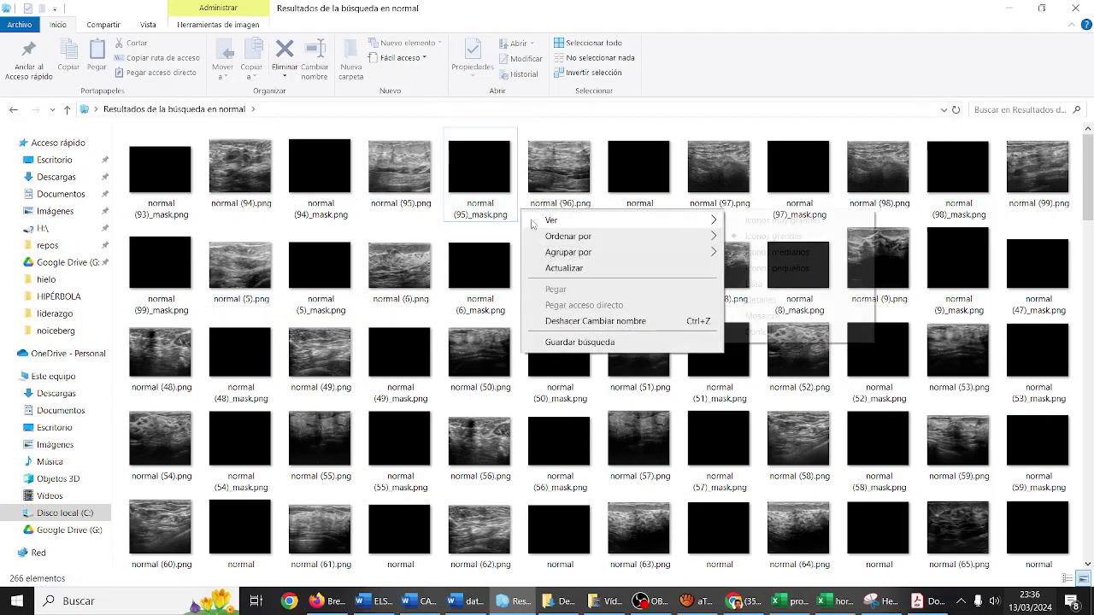
pyautogui.moveTo(547, 221)
pyautogui.click(784, 297)
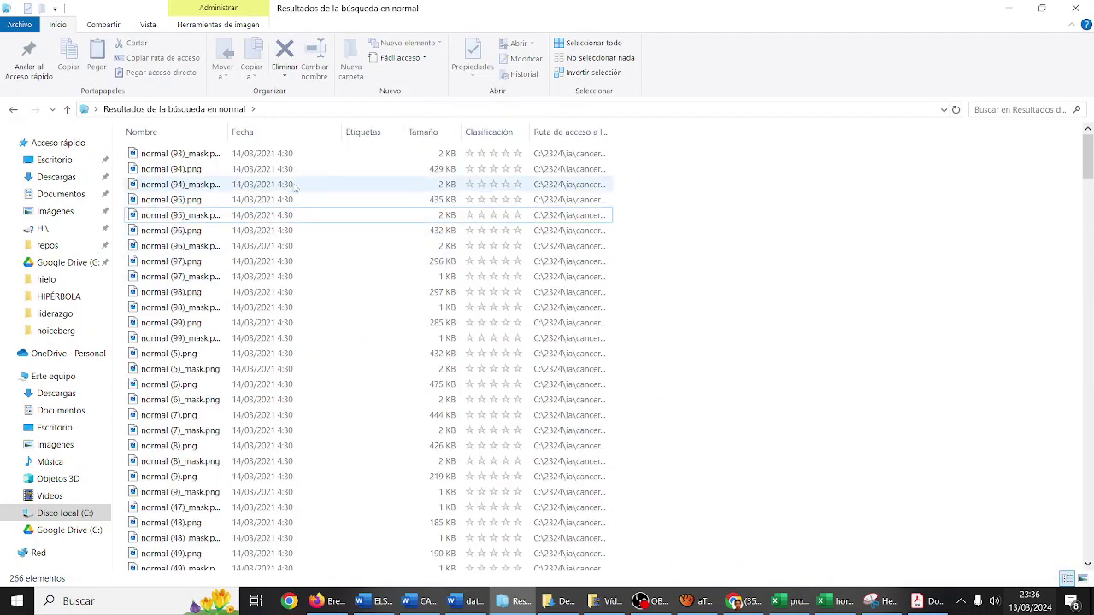
pyautogui.moveTo(229, 132); pyautogui.dragTo(380, 132)
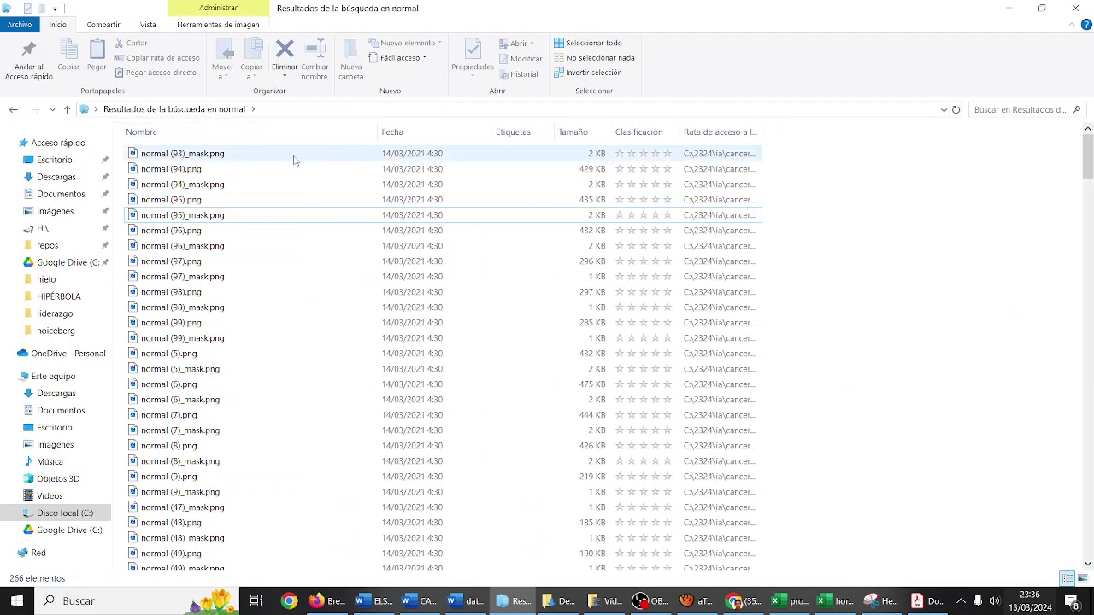
# Preview normal (93)_mask.png and sort the normal files by size, largest first.
pyautogui.doubleClick(294, 160)
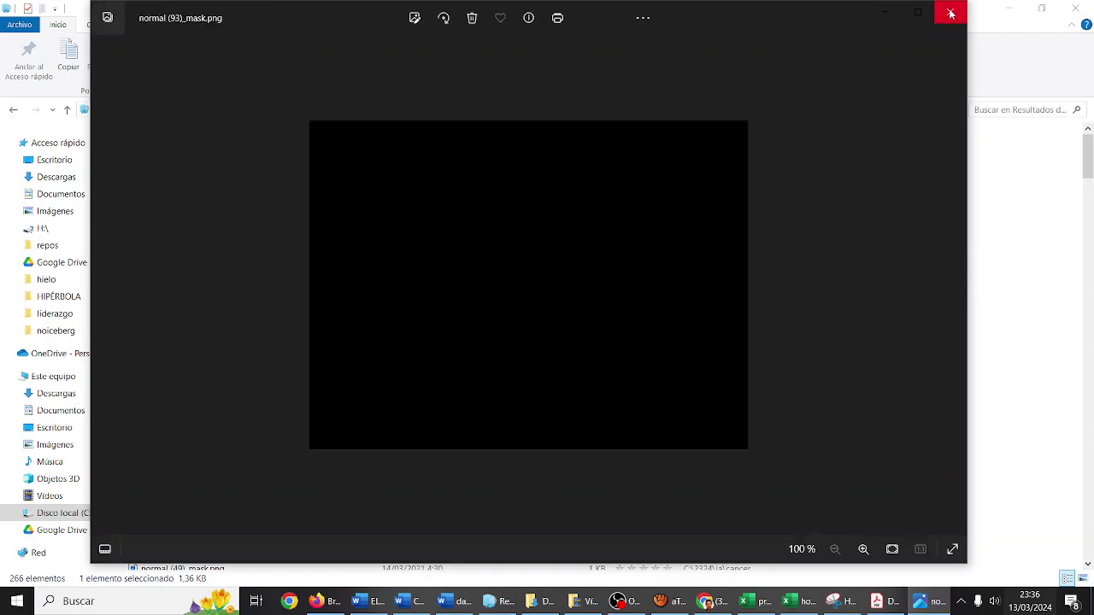
pyautogui.click(950, 9)
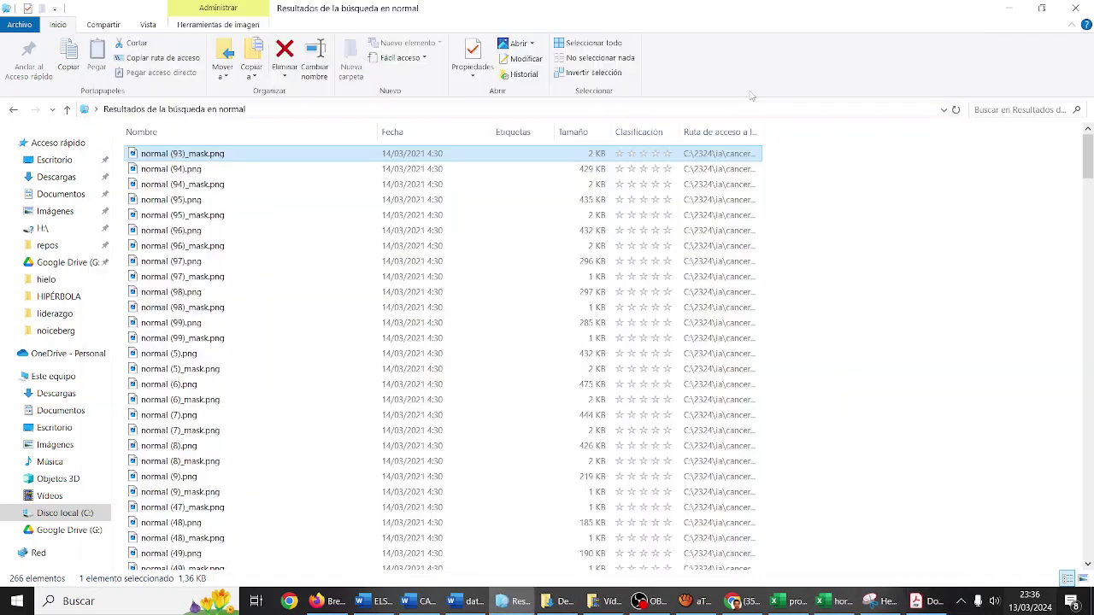
pyautogui.click(588, 135)
pyautogui.moveTo(1086, 387); pyautogui.dragTo(1060, 358)
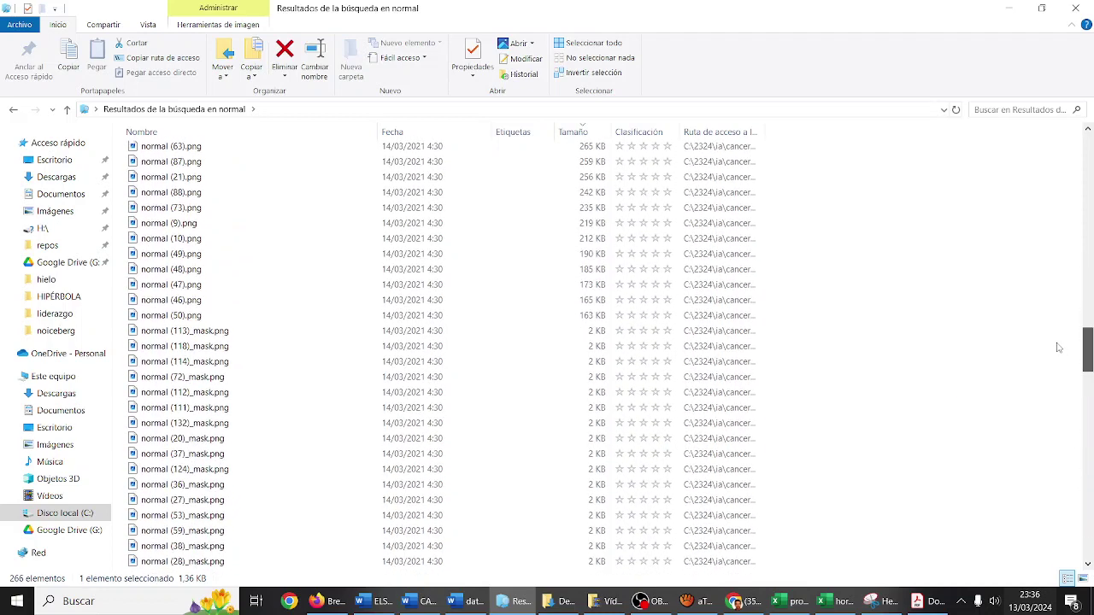
# Select the mask files from normal (113)_mask.png through normal (50)_mask.png and try to cut and paste them.
pyautogui.click(642, 333)
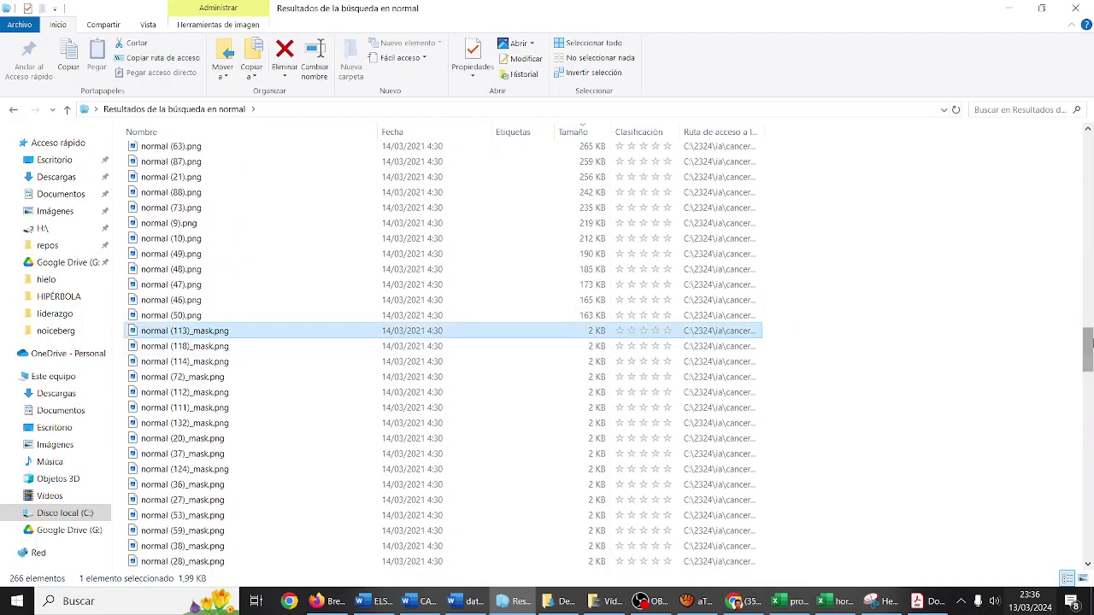
pyautogui.moveTo(1088, 359); pyautogui.dragTo(1088, 556)
pyautogui.keyDown('shift'); pyautogui.click(540, 562); pyautogui.keyUp('shift')
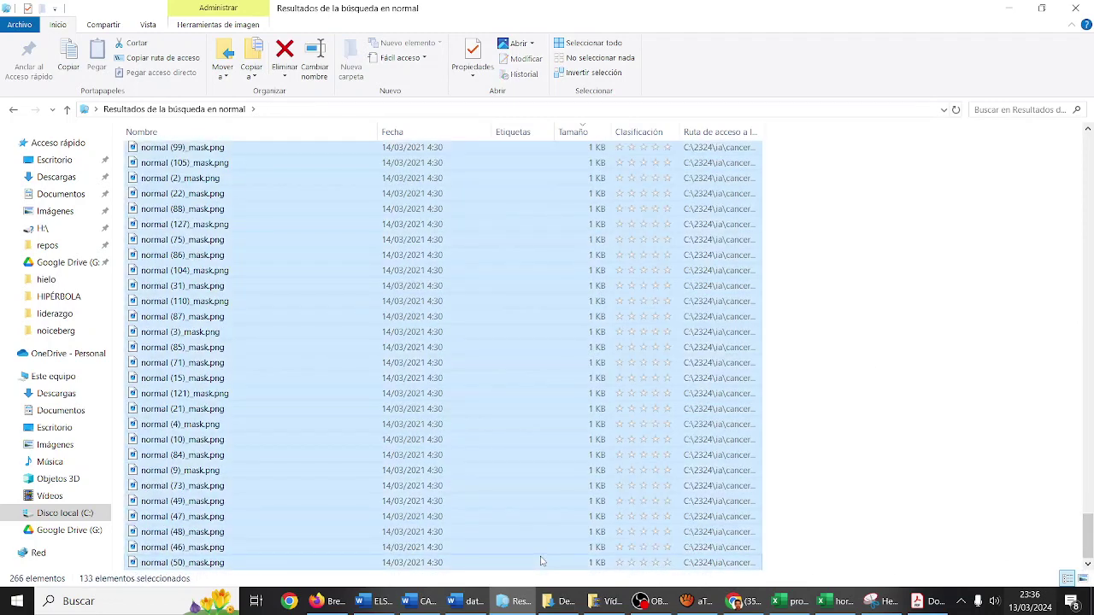
pyautogui.rightClick(791, 414)
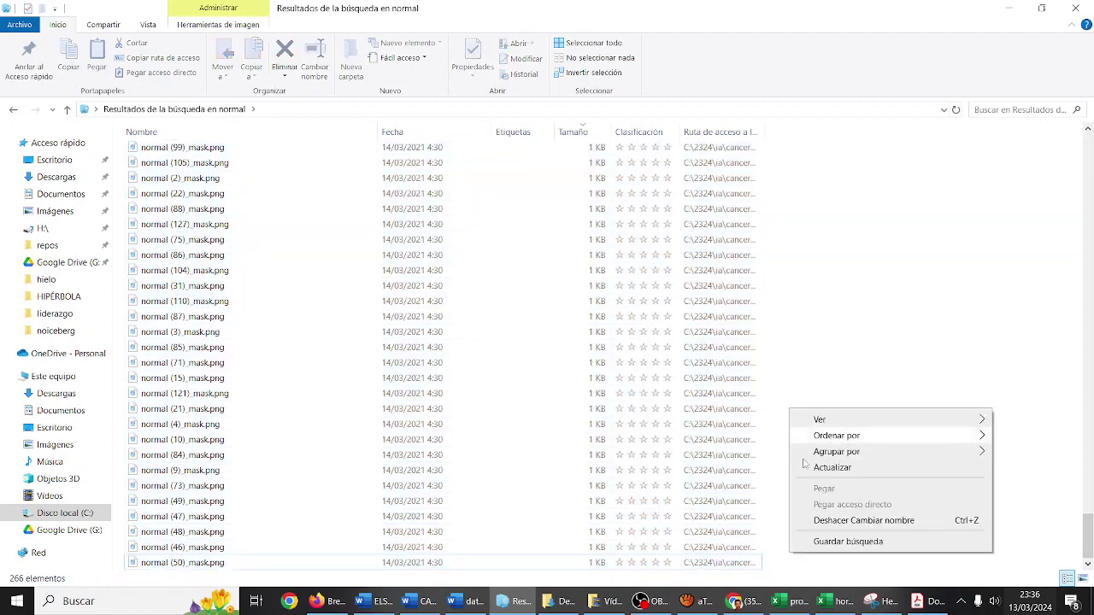
pyautogui.click(826, 387)
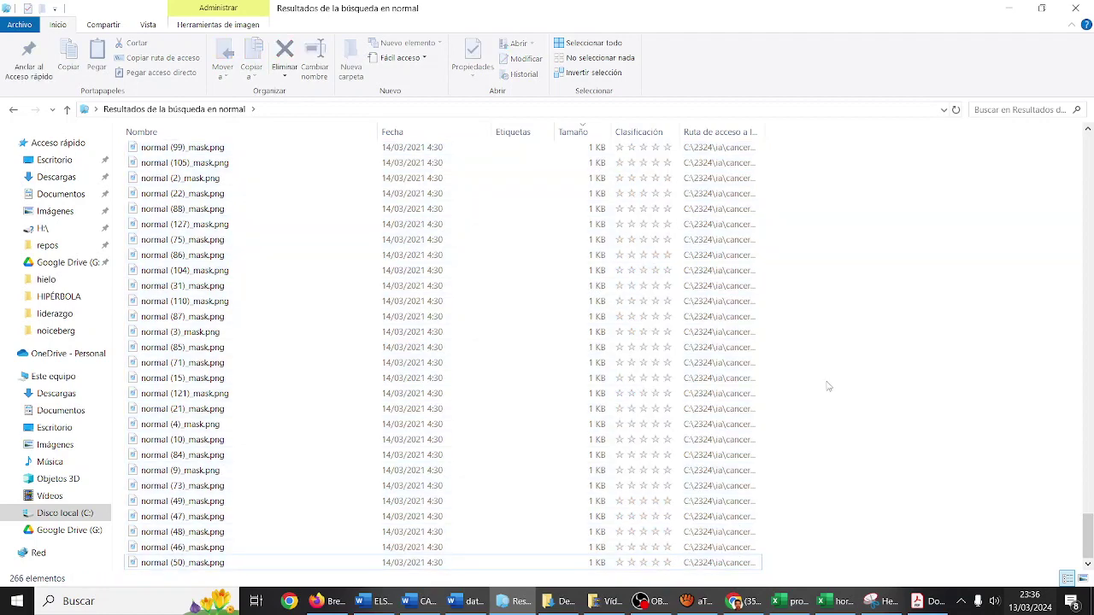
pyautogui.rightClick(827, 381)
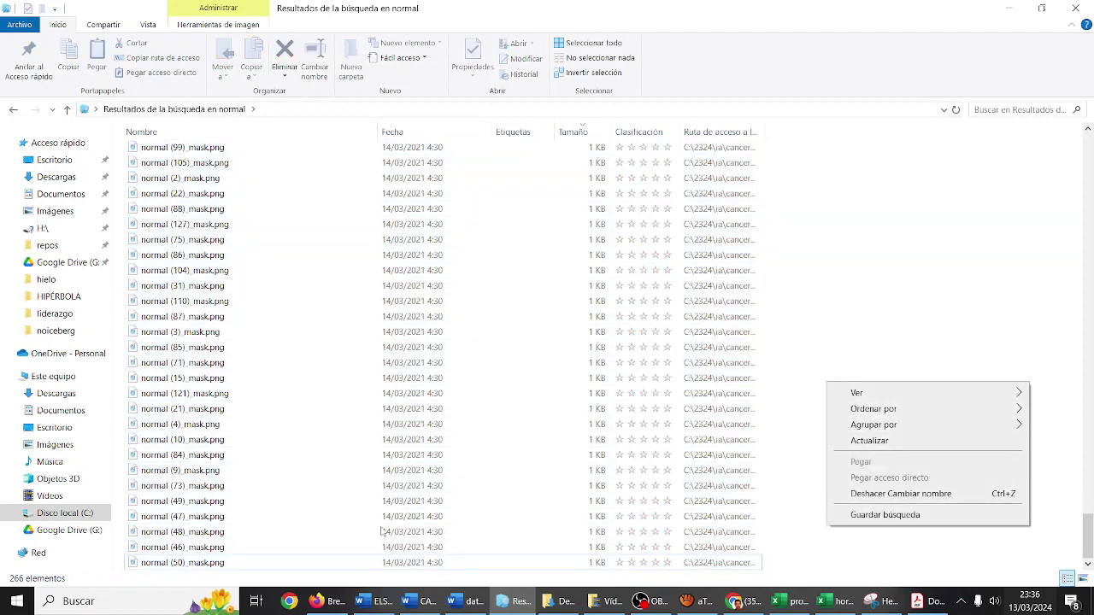
# Reselect the mask files from normal (50)_mask.png back to normal (113)_mask.png, cut them again and try to paste them.
pyautogui.click(318, 561)
pyautogui.scroll(8, 319, 485)
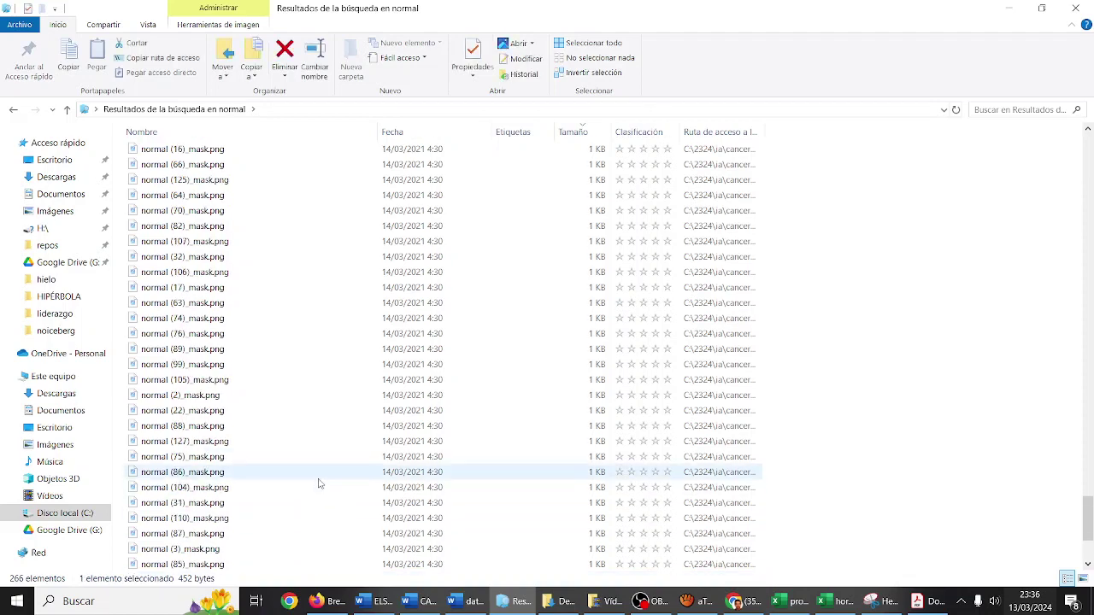
pyautogui.scroll(20, 319, 483)
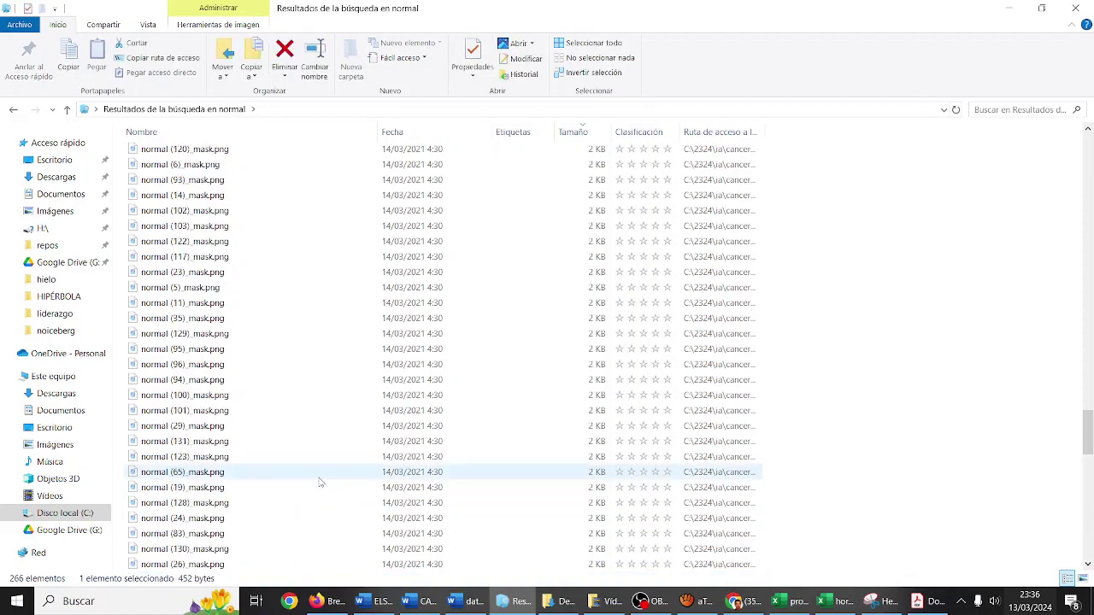
pyautogui.scroll(20, 318, 483)
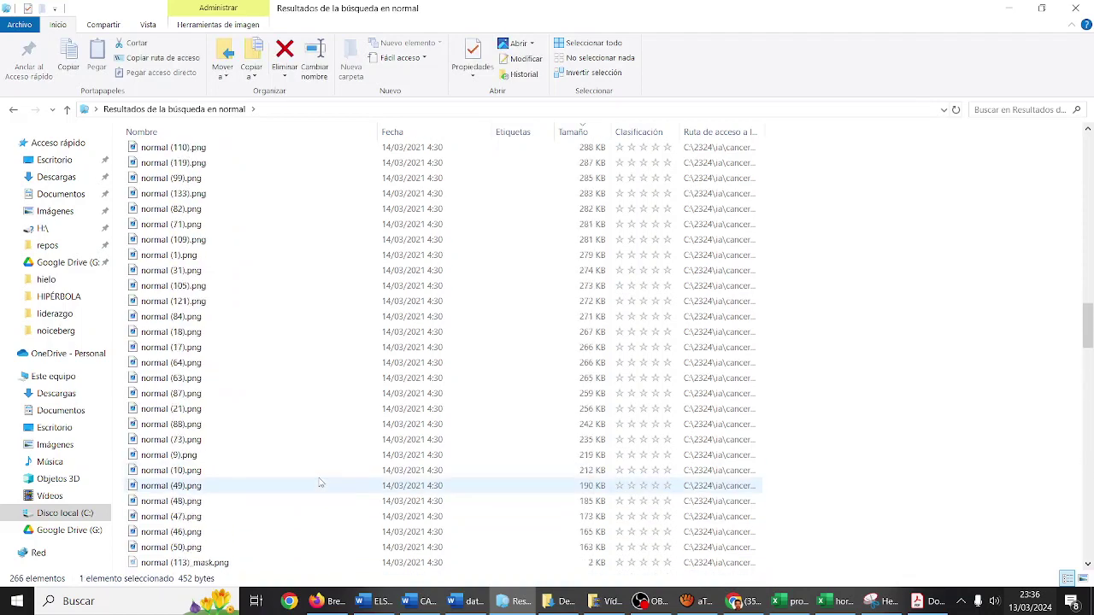
pyautogui.scroll(-3, 335, 474)
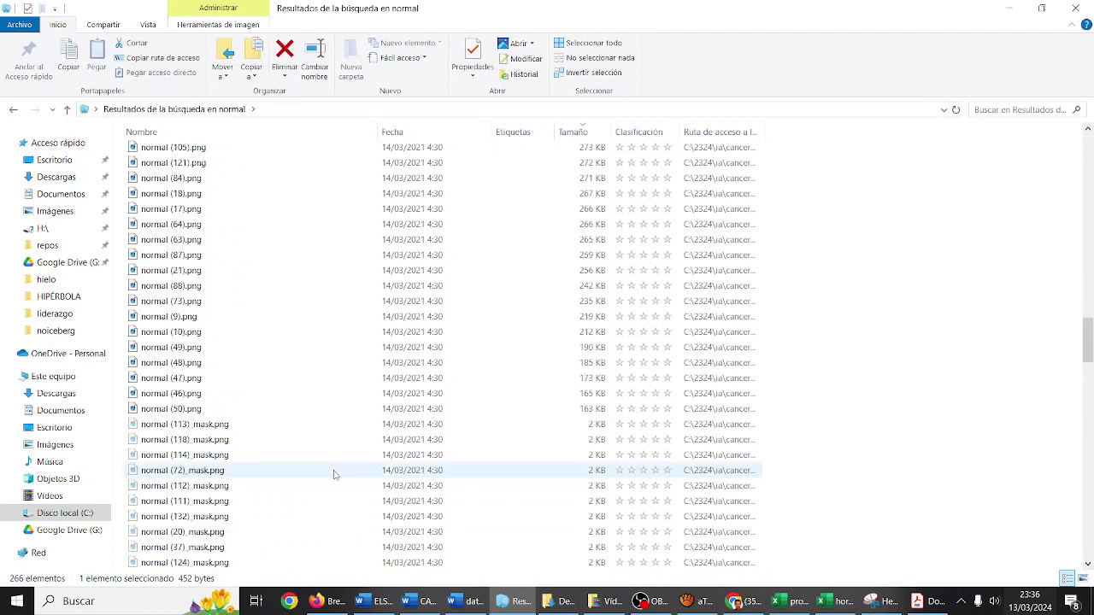
pyautogui.hotkey('shift', 'End')
pyautogui.rightClick(275, 434)
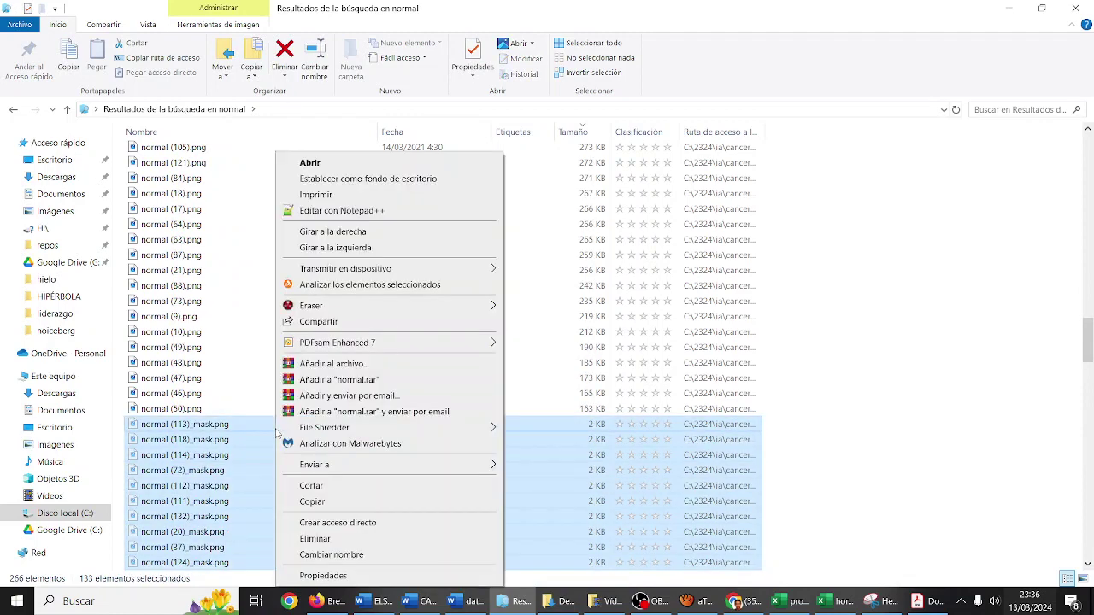
pyautogui.click(327, 488)
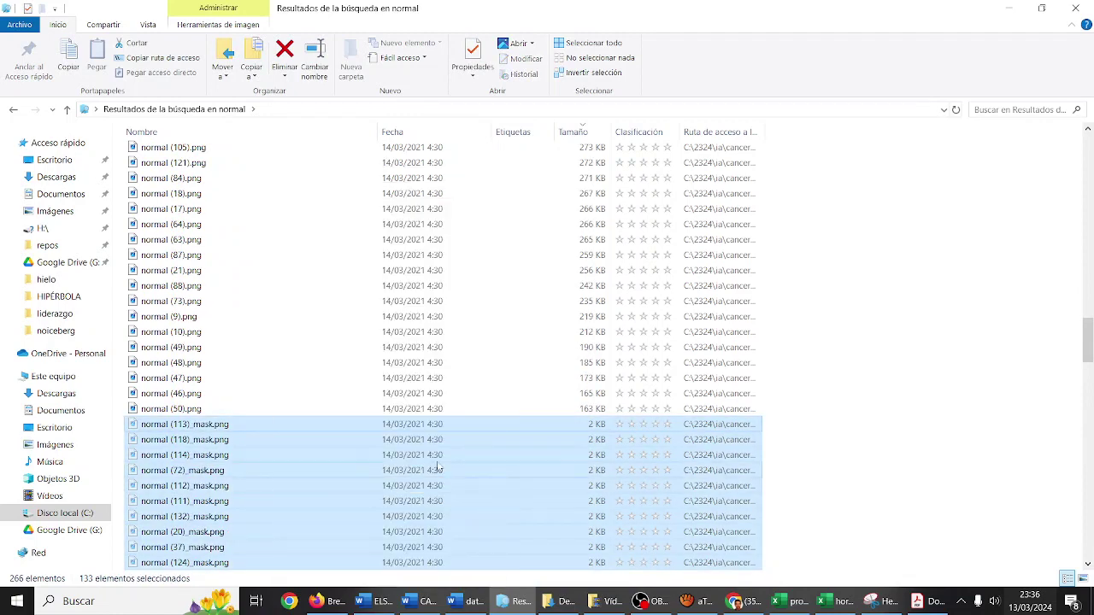
pyautogui.rightClick(826, 447)
pyautogui.click(815, 414)
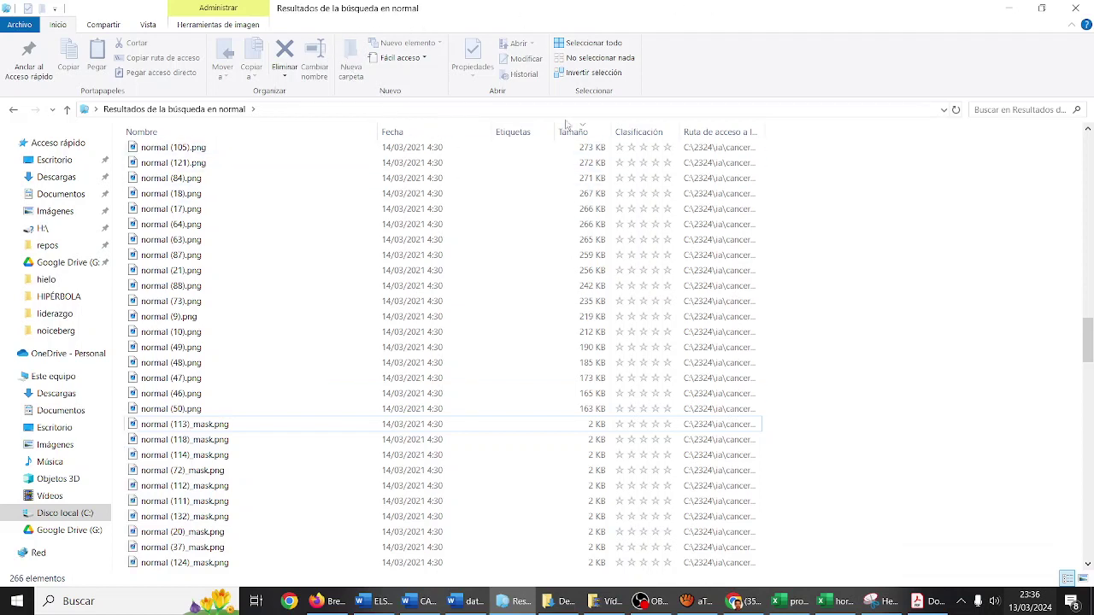
pyautogui.rightClick(840, 299)
pyautogui.click(815, 384)
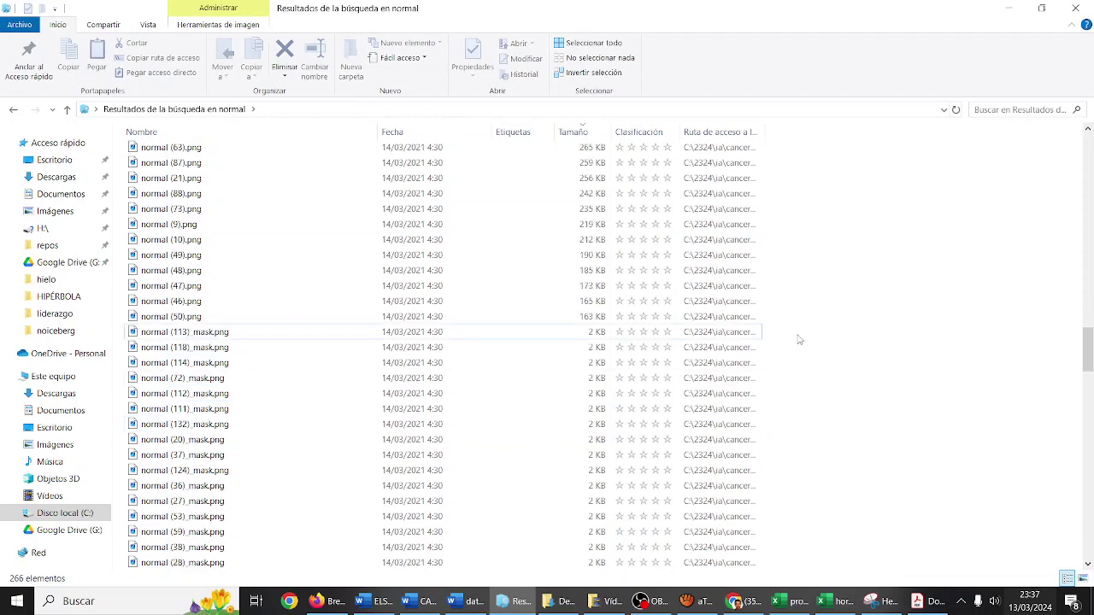
pyautogui.scroll(-1, 811, 325)
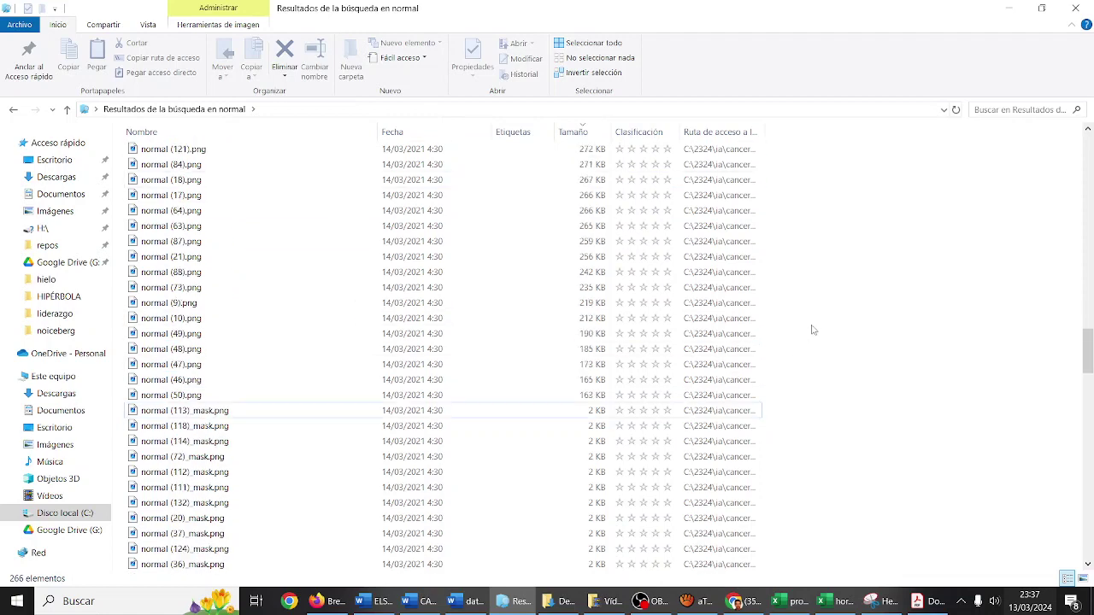
# Leave the search results and open the Dataset_BUSI_with_GT folder under C:\2324\ia\cancerdepecho\cancerdepecho.
pyautogui.click(68, 111)
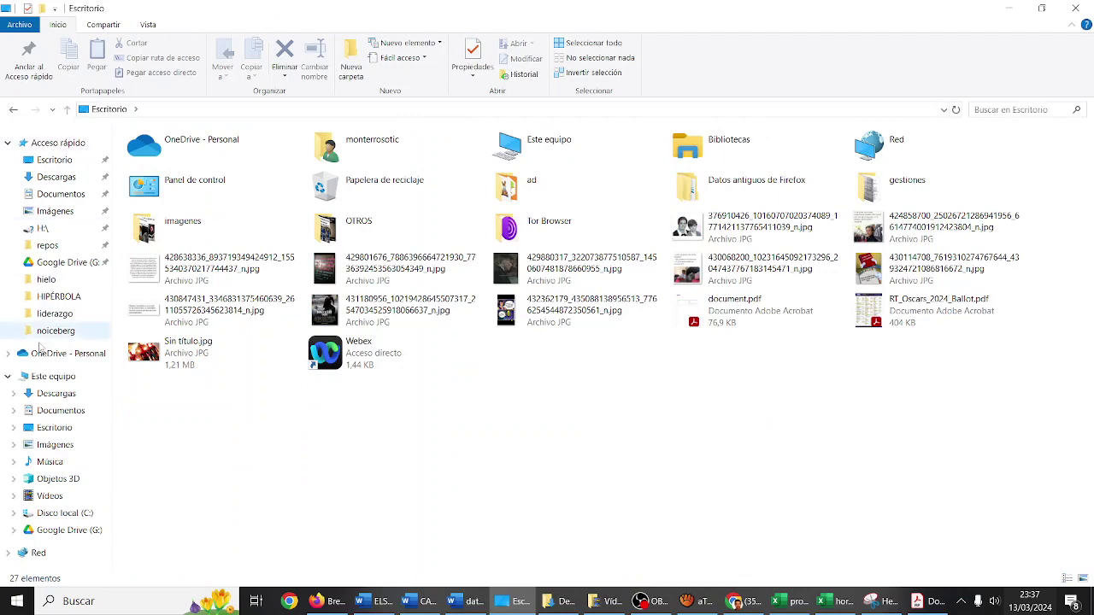
pyautogui.click(65, 516)
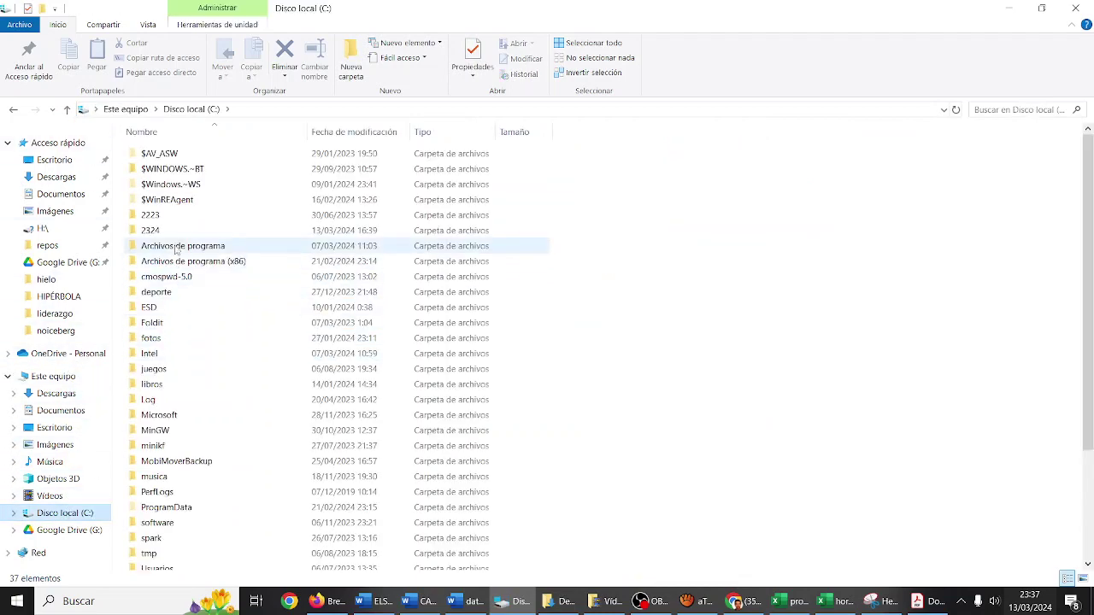
pyautogui.doubleClick(154, 228)
pyautogui.scroll(-5, 210, 395)
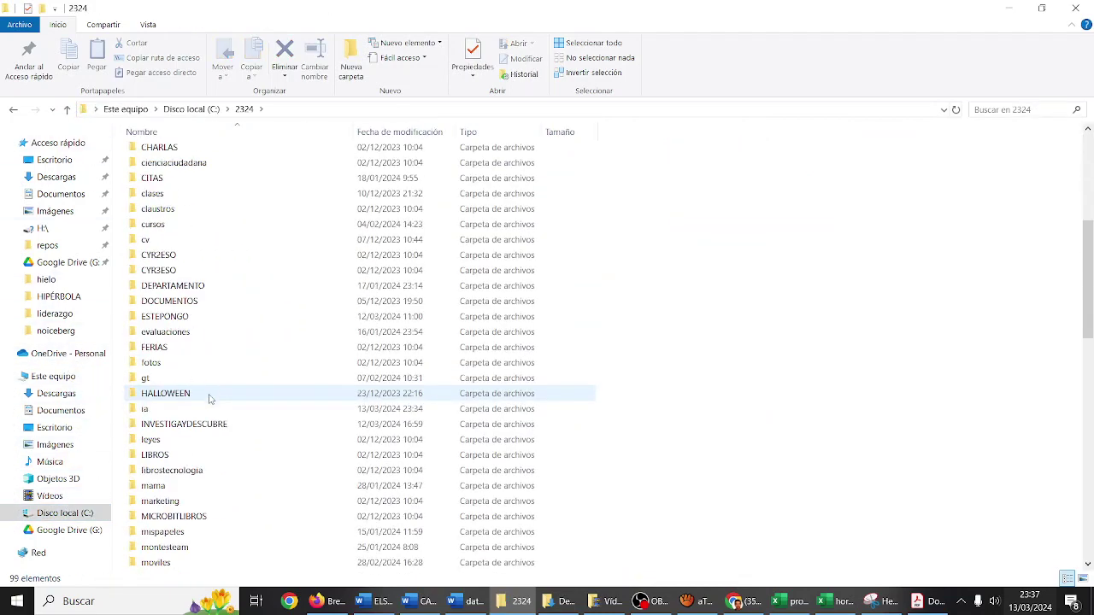
pyautogui.doubleClick(191, 370)
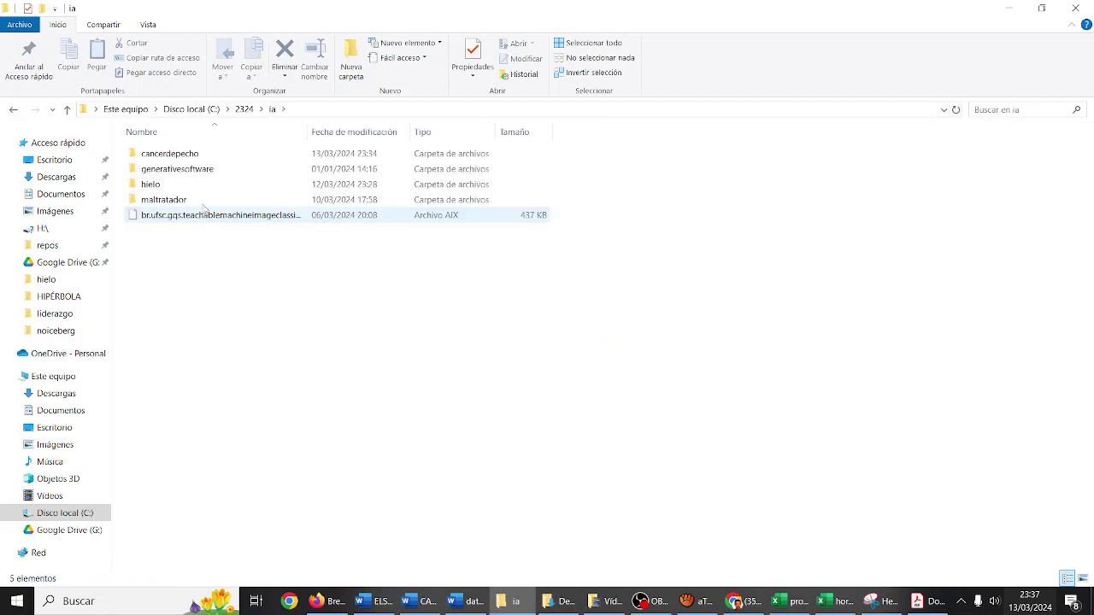
pyautogui.doubleClick(197, 168)
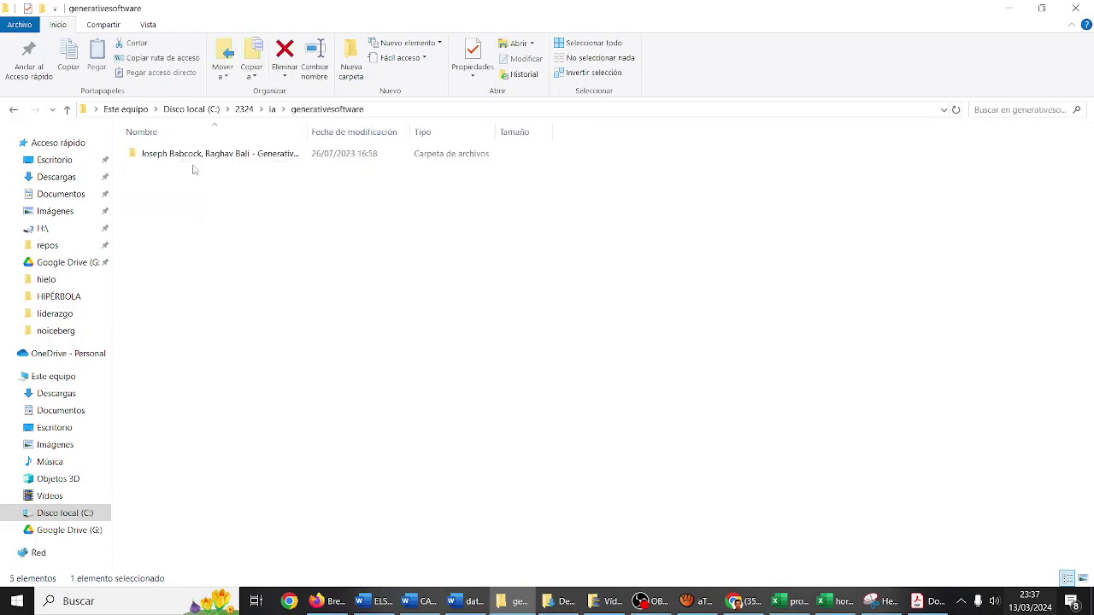
pyautogui.click(271, 112)
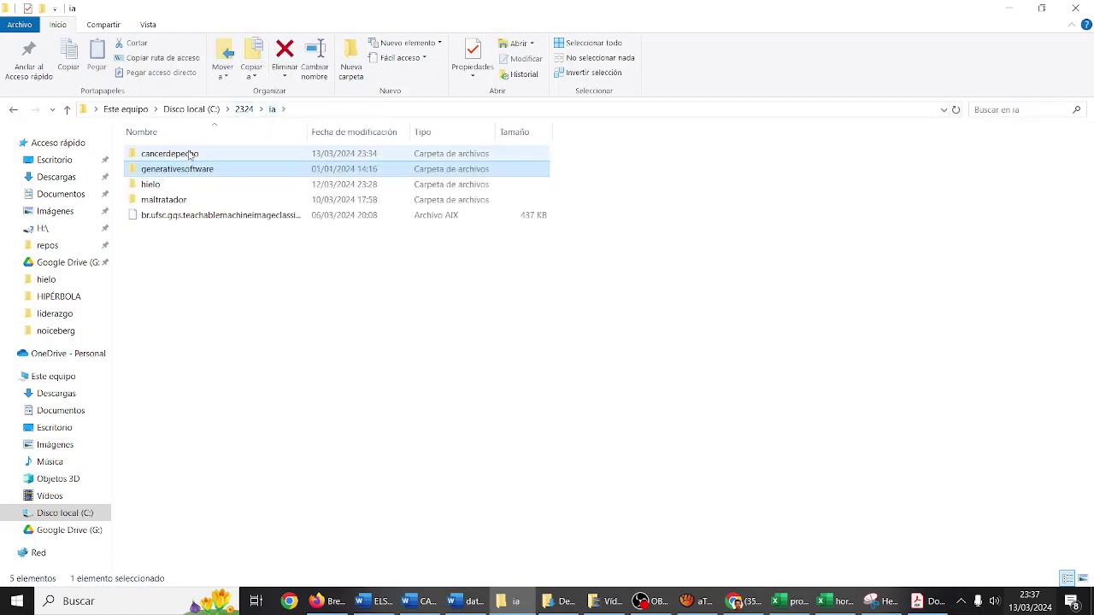
pyautogui.doubleClick(184, 153)
pyautogui.doubleClick(194, 155)
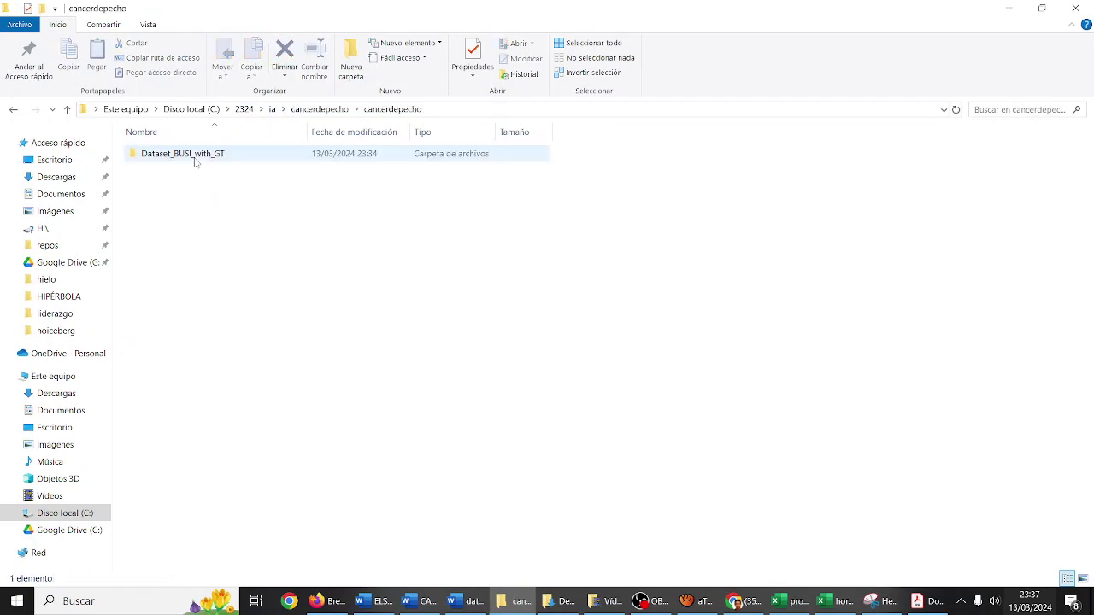
pyautogui.doubleClick(194, 156)
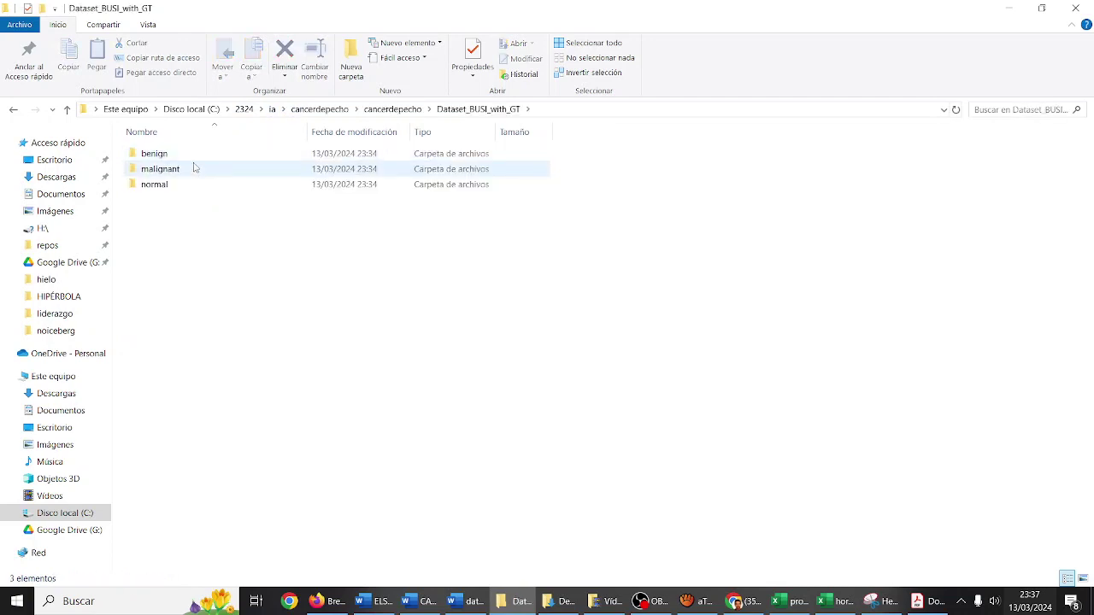
# Open the benign folder and list its files in Details view, sorted by size with the largest first.
pyautogui.doubleClick(194, 163)
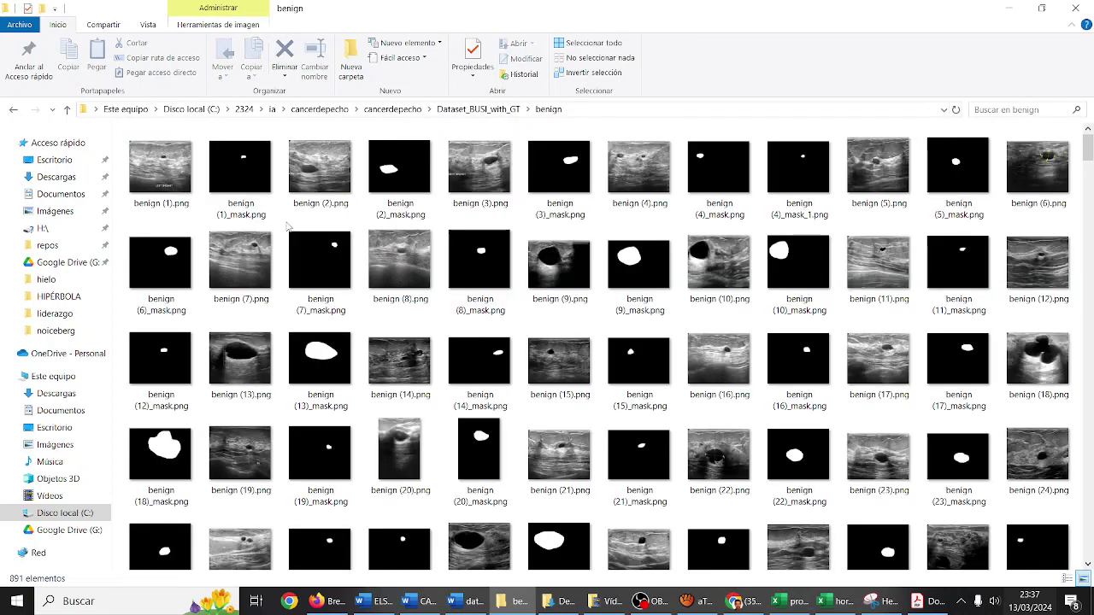
pyautogui.rightClick(1079, 247)
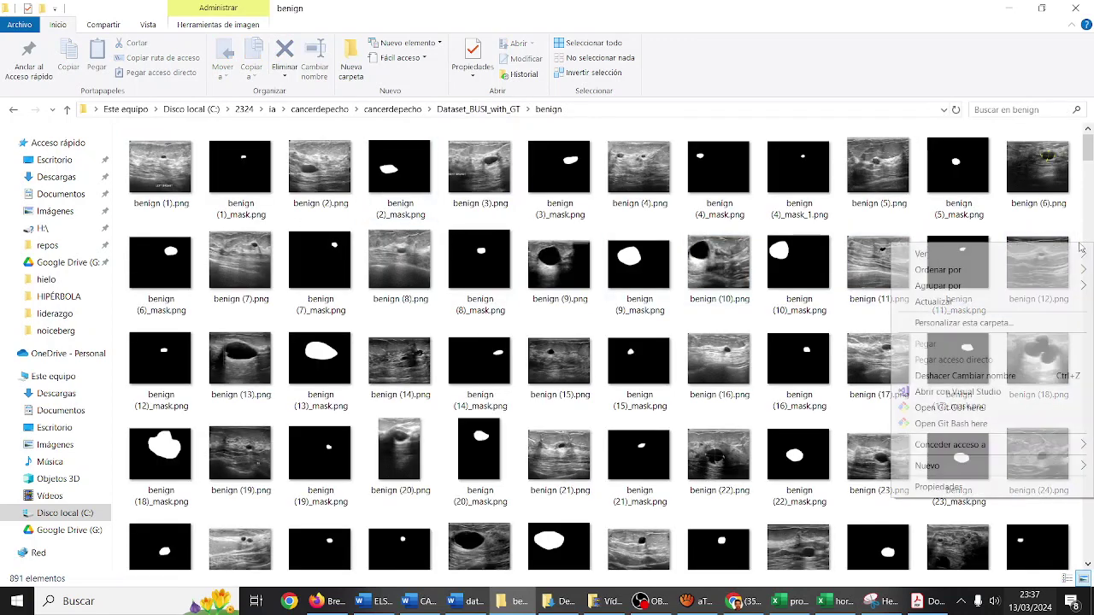
pyautogui.moveTo(931, 252)
pyautogui.click(805, 335)
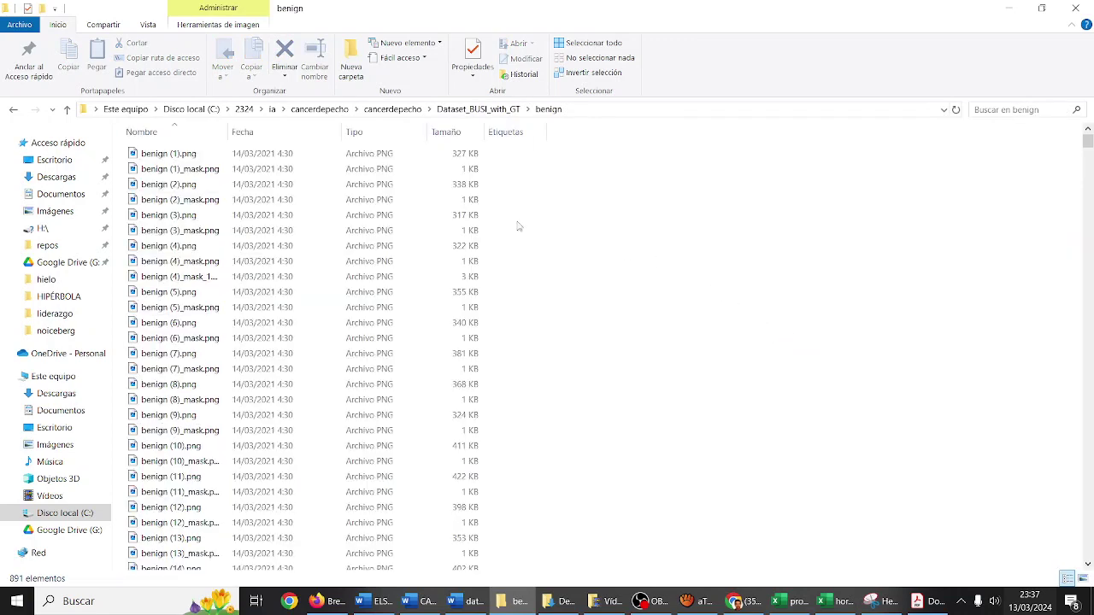
pyautogui.click(457, 134)
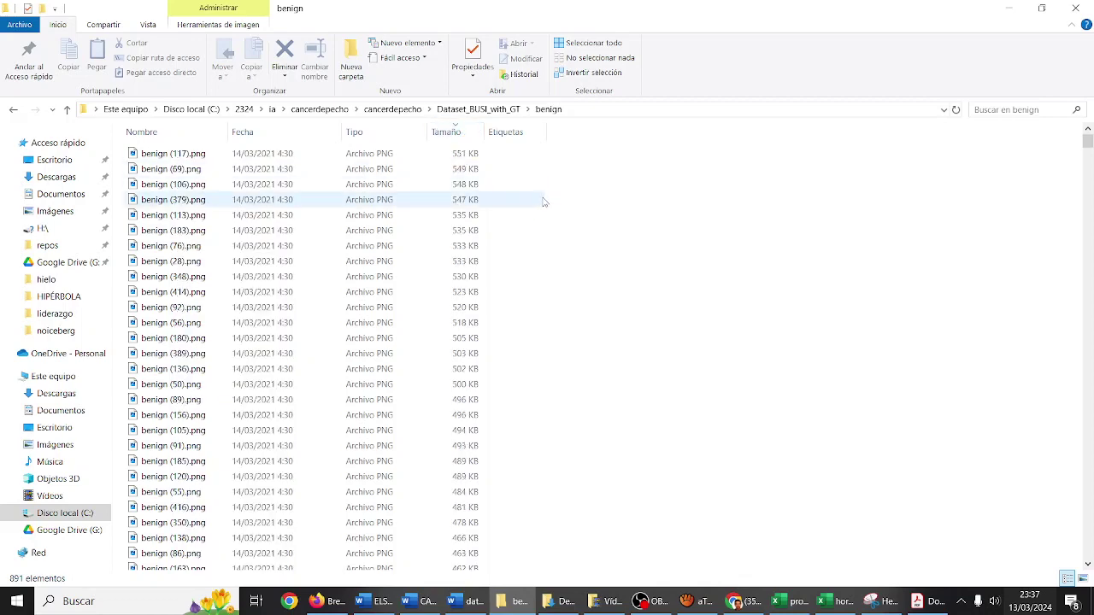
# Create a new folder named mask inside the benign folder.
pyautogui.rightClick(596, 255)
pyautogui.moveTo(667, 476)
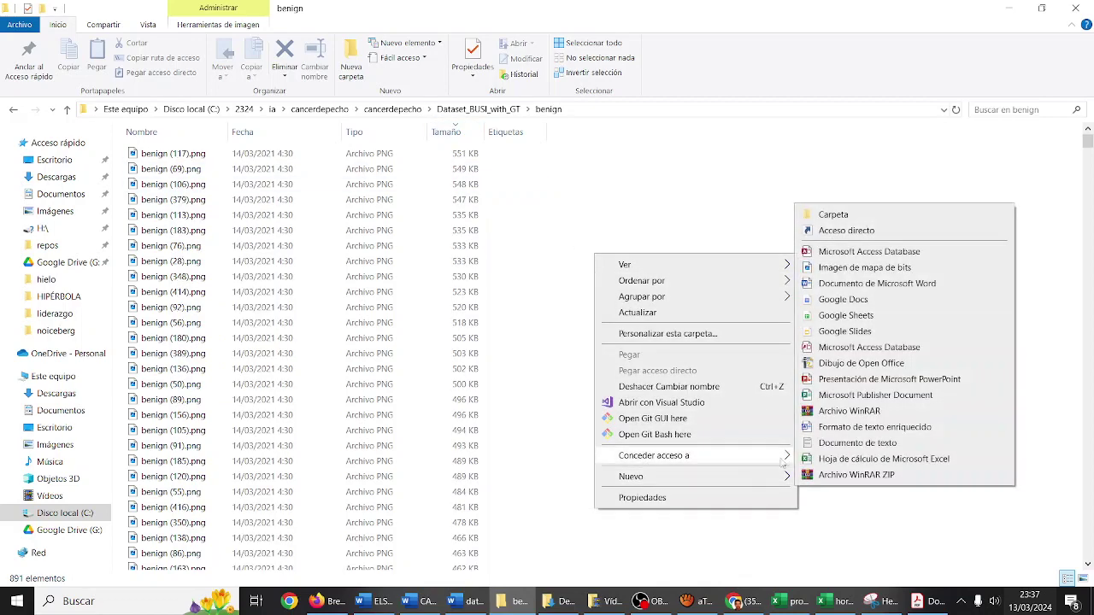
pyautogui.click(825, 221)
pyautogui.write('mask')
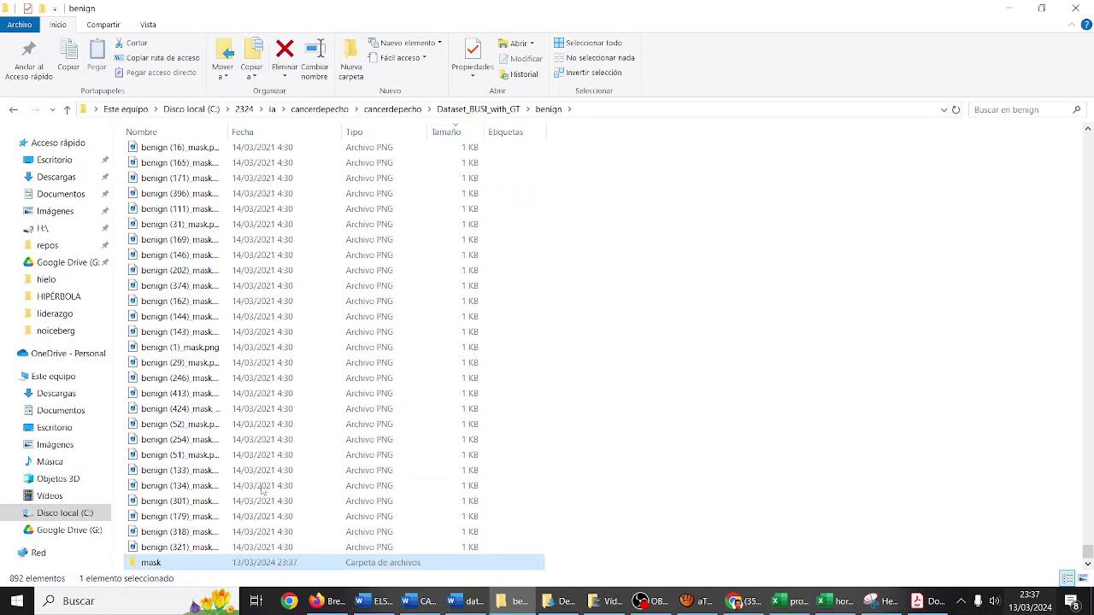
# Cut all mask files in benign, from benign (321)_mask back to benign (54)_mask_1, and paste them into its mask folder.
pyautogui.click(198, 547)
pyautogui.scroll(4, 248, 450)
pyautogui.scroll(10, 246, 450)
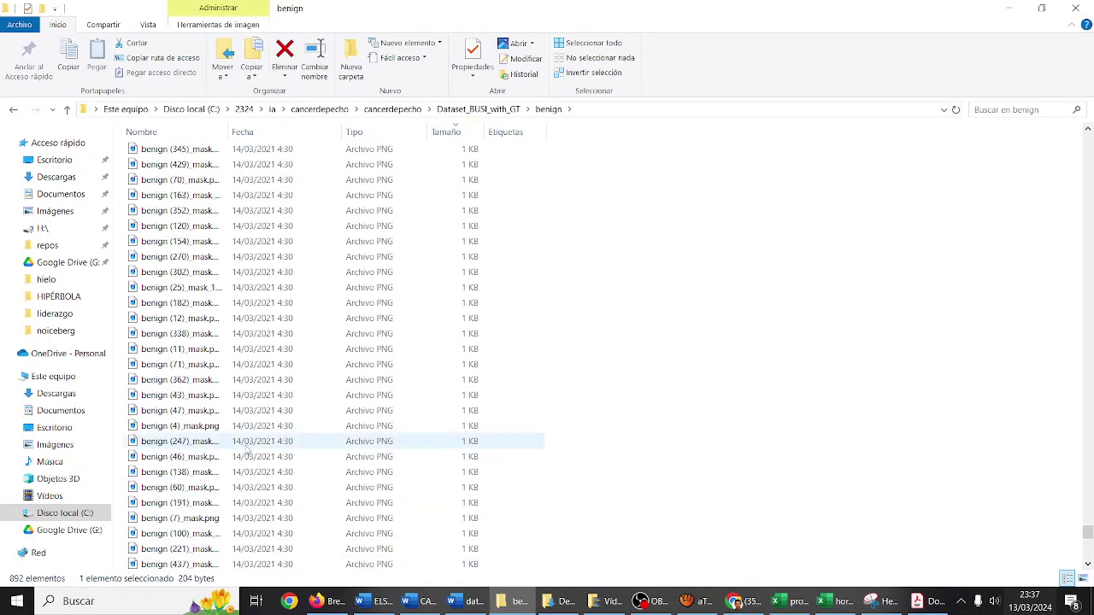
pyautogui.scroll(10, 246, 450)
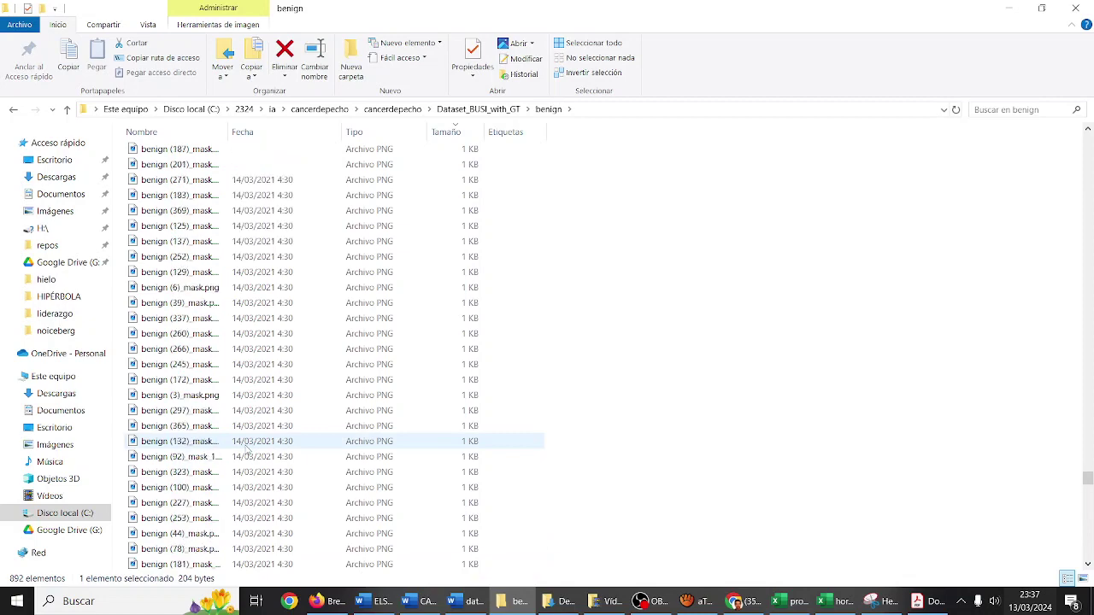
pyautogui.scroll(10, 246, 451)
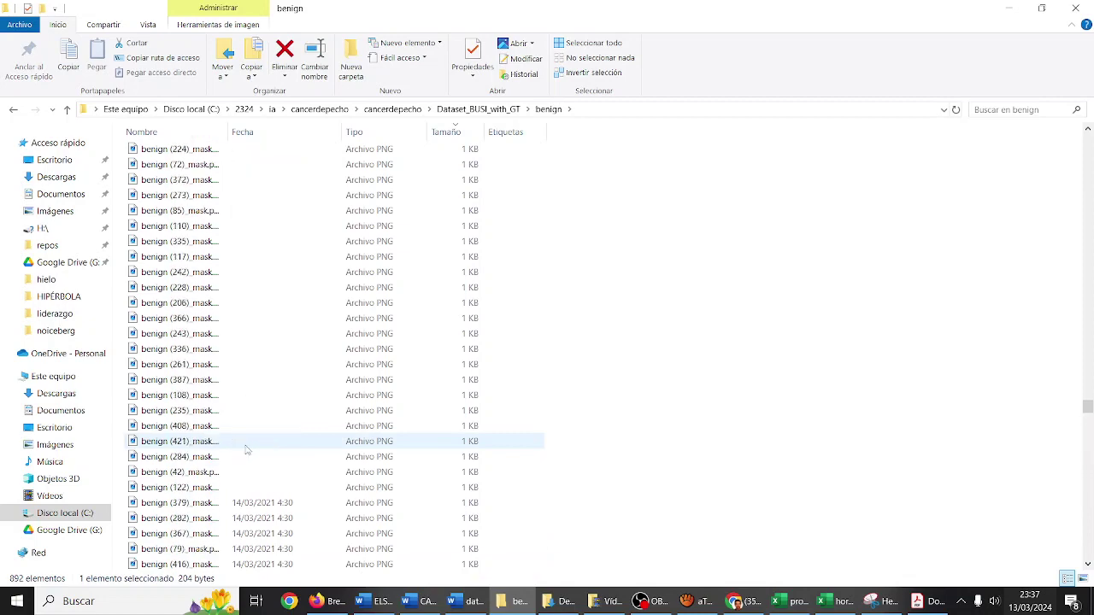
pyautogui.scroll(10, 246, 450)
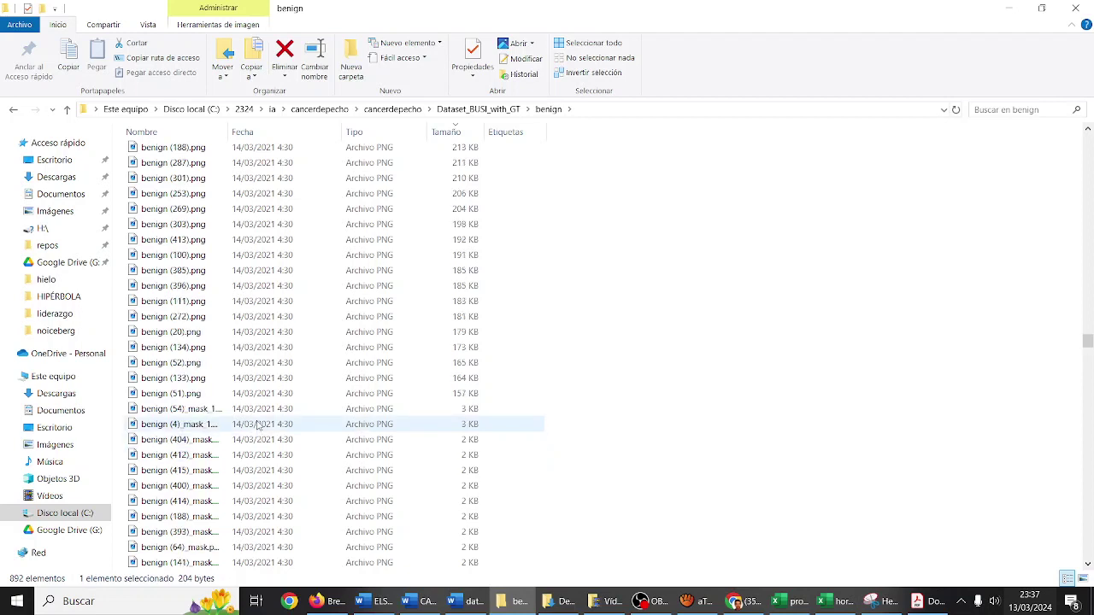
pyautogui.keyDown('shift'); pyautogui.click(254, 412); pyautogui.keyUp('shift')
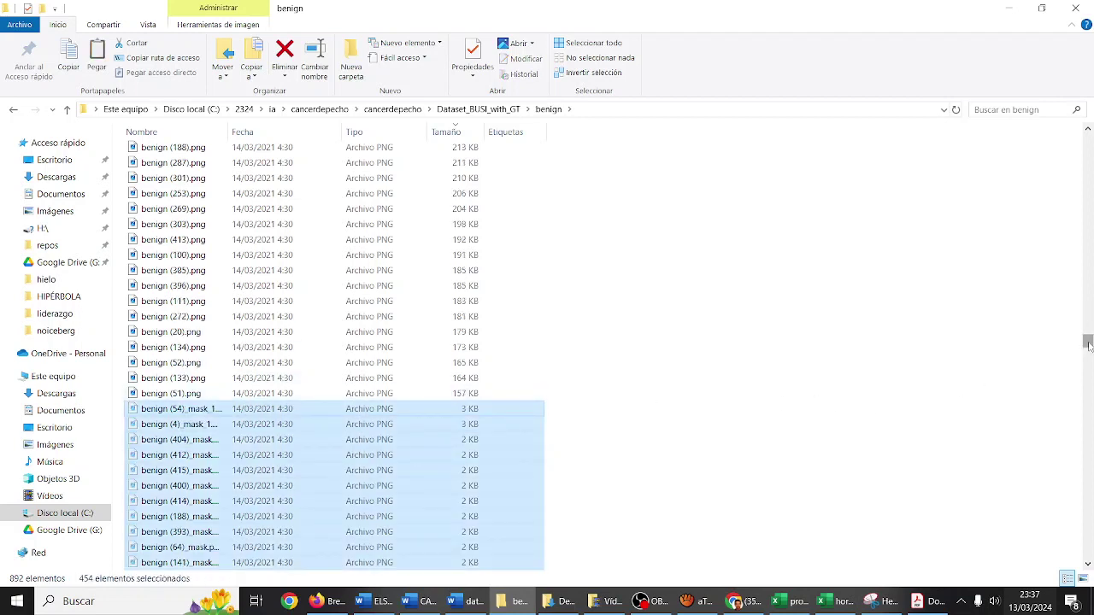
pyautogui.moveTo(1087, 345); pyautogui.dragTo(1088, 566)
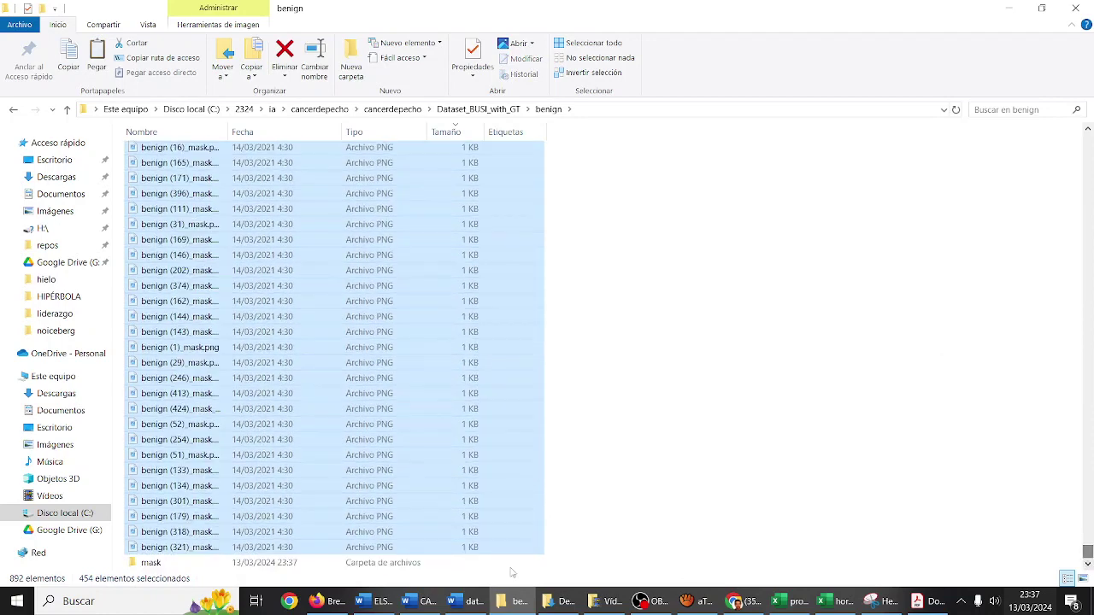
pyautogui.doubleClick(239, 563)
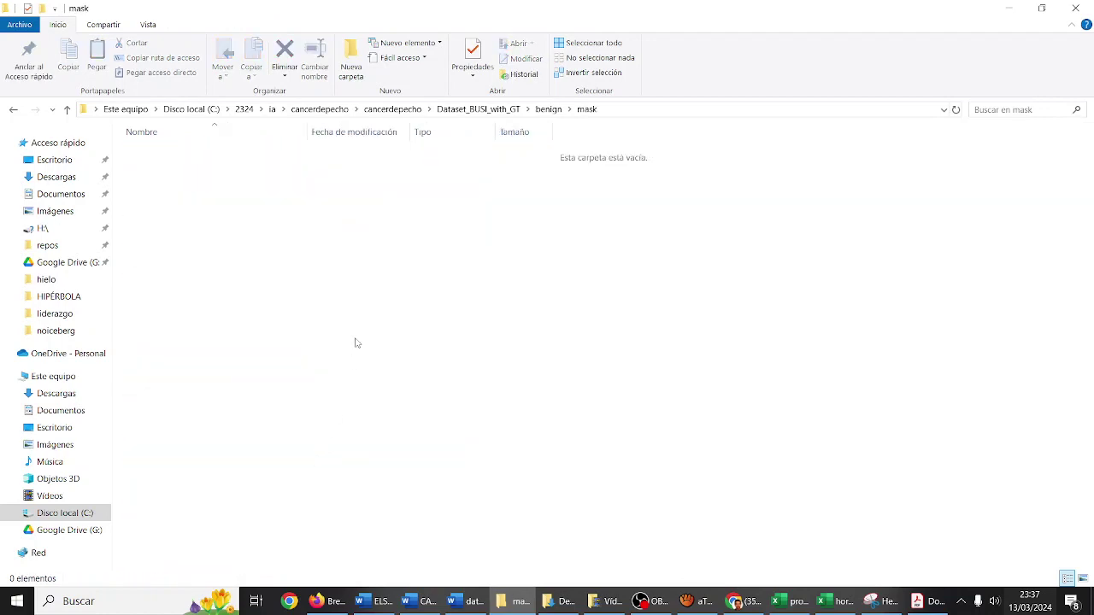
pyautogui.hotkey('ctrl', 'v')
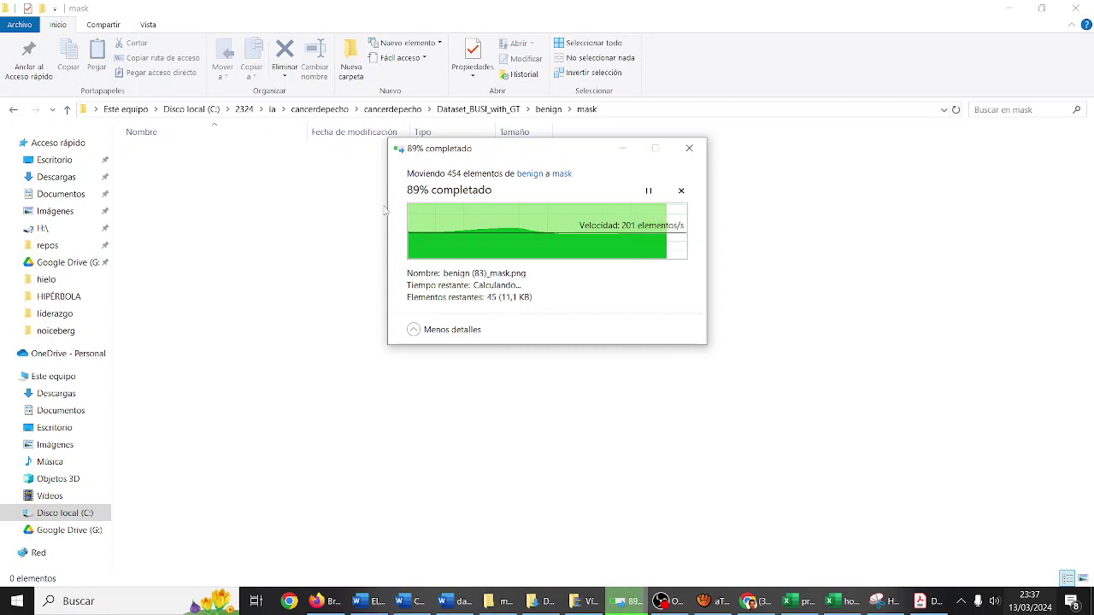
# Open the malignant folder and list its files in Details view, sorted by size with the largest first.
pyautogui.click(548, 110)
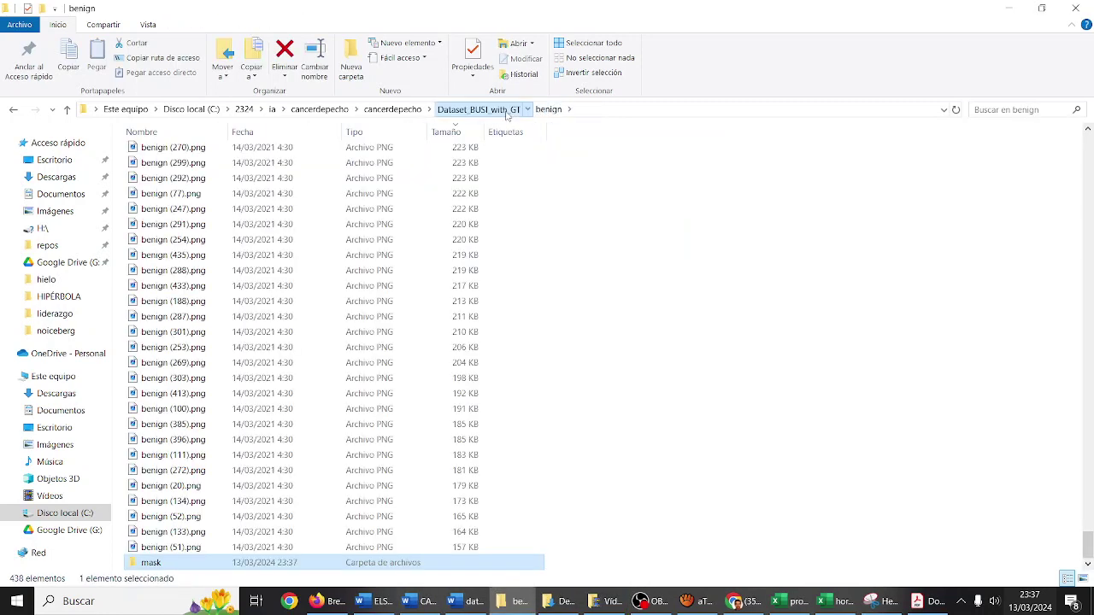
pyautogui.click(507, 111)
pyautogui.doubleClick(169, 169)
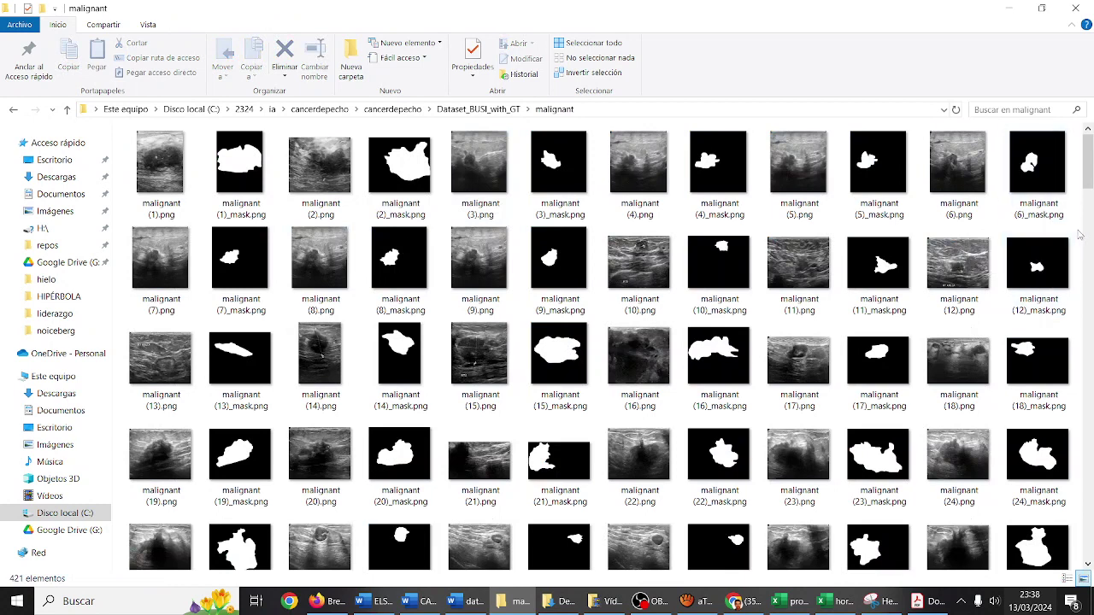
pyautogui.rightClick(1076, 235)
pyautogui.moveTo(957, 243)
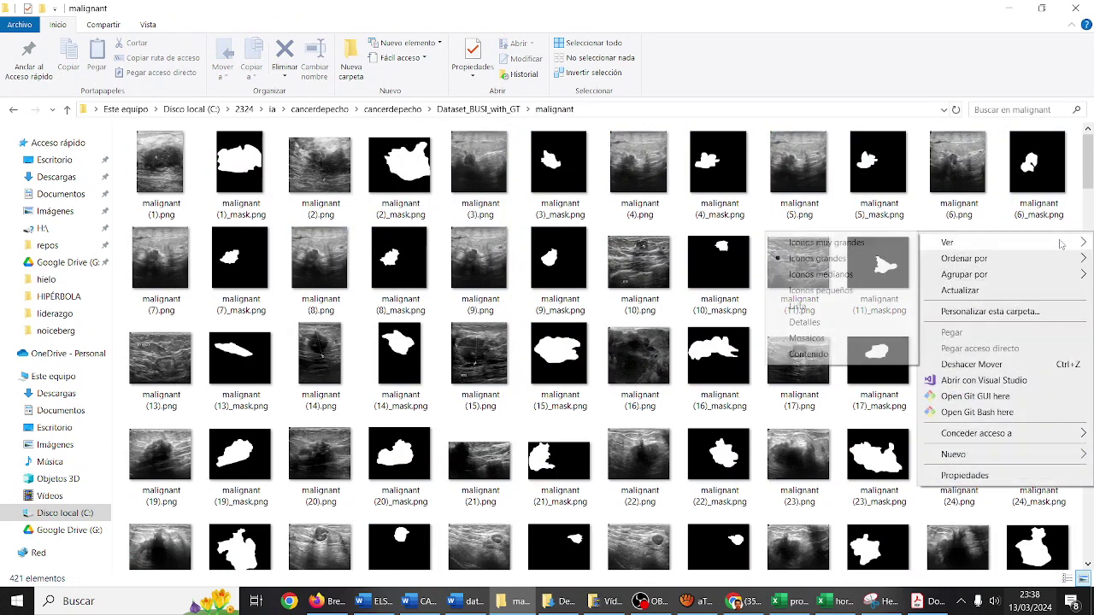
pyautogui.click(822, 321)
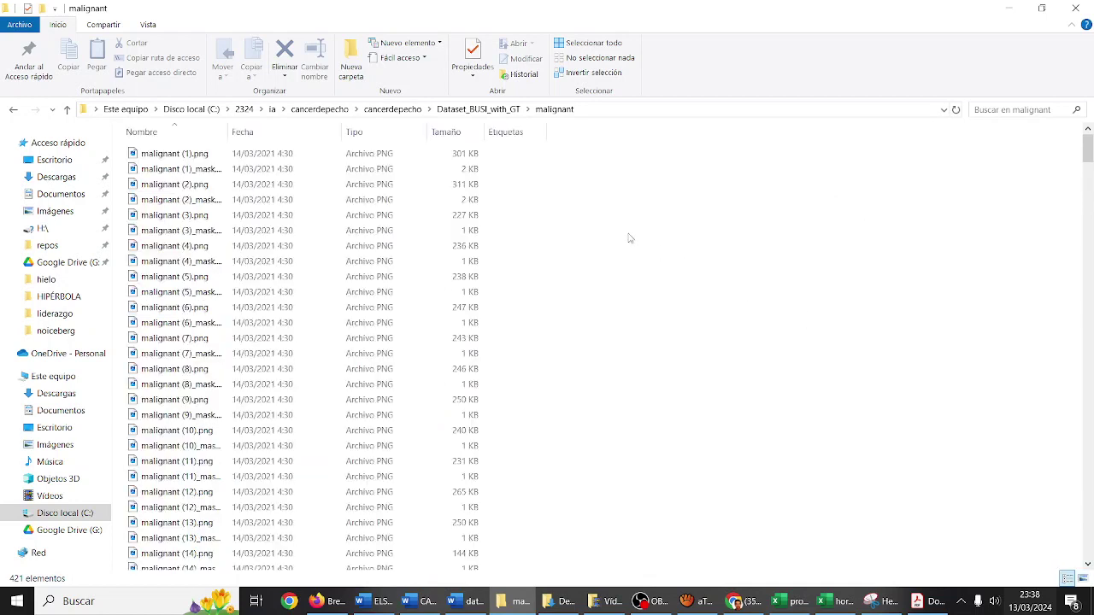
pyautogui.click(446, 133)
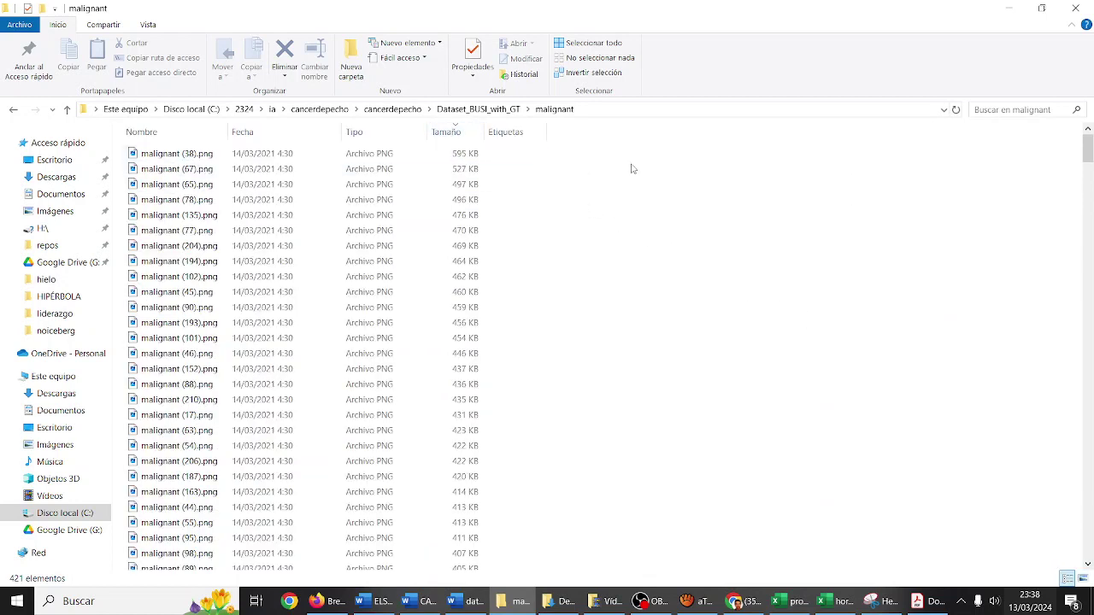
# Create a new folder named mask inside the malignant folder.
pyautogui.moveTo(1088, 154); pyautogui.dragTo(1088, 193)
pyautogui.rightClick(768, 264)
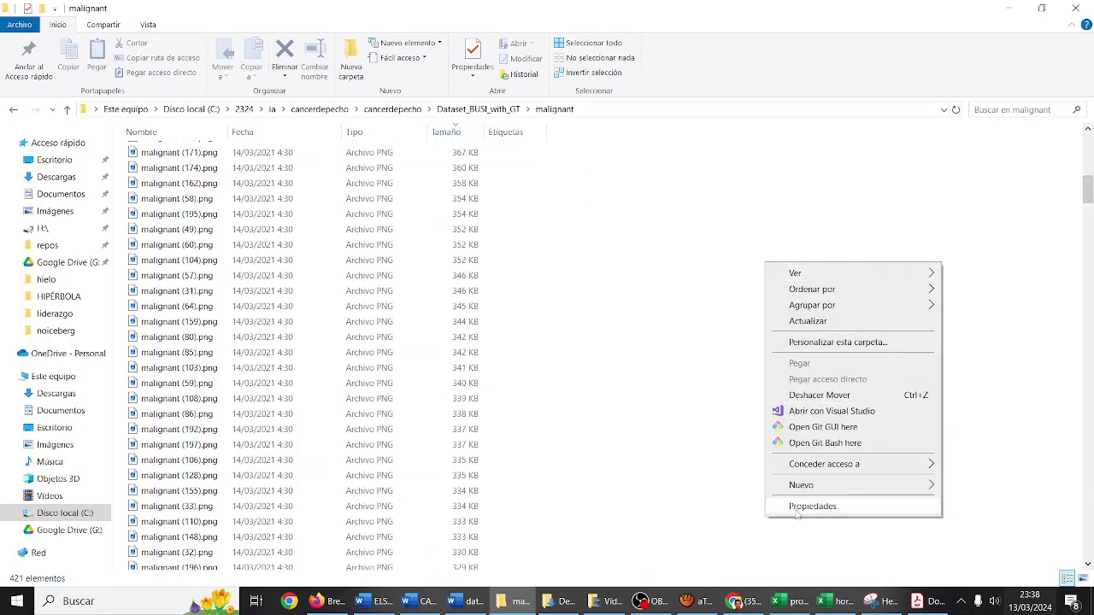
pyautogui.moveTo(812, 485)
pyautogui.click(585, 223)
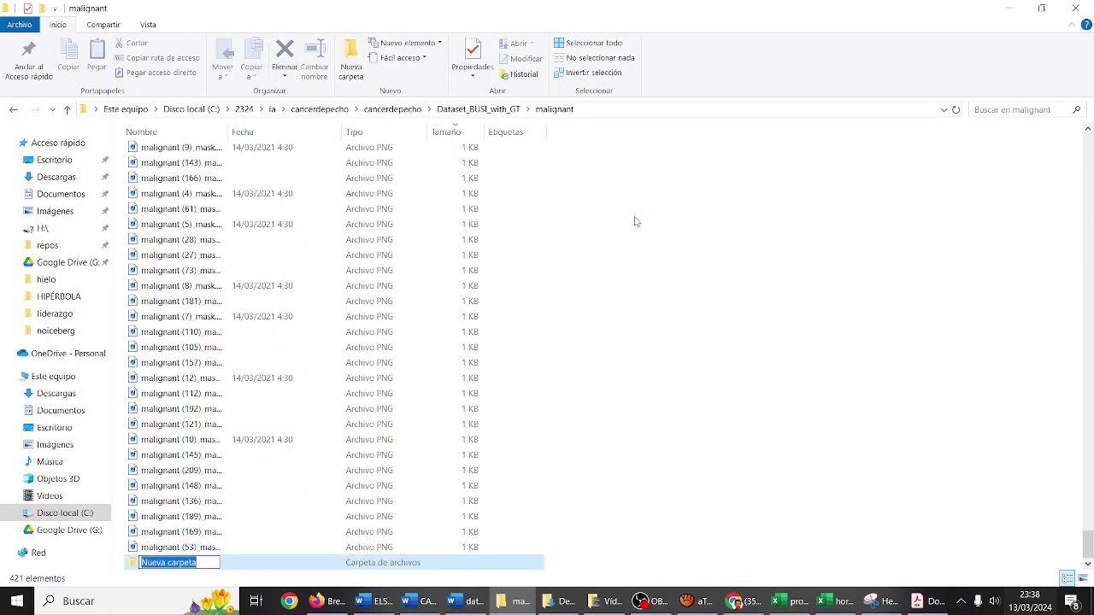
pyautogui.write('ma')
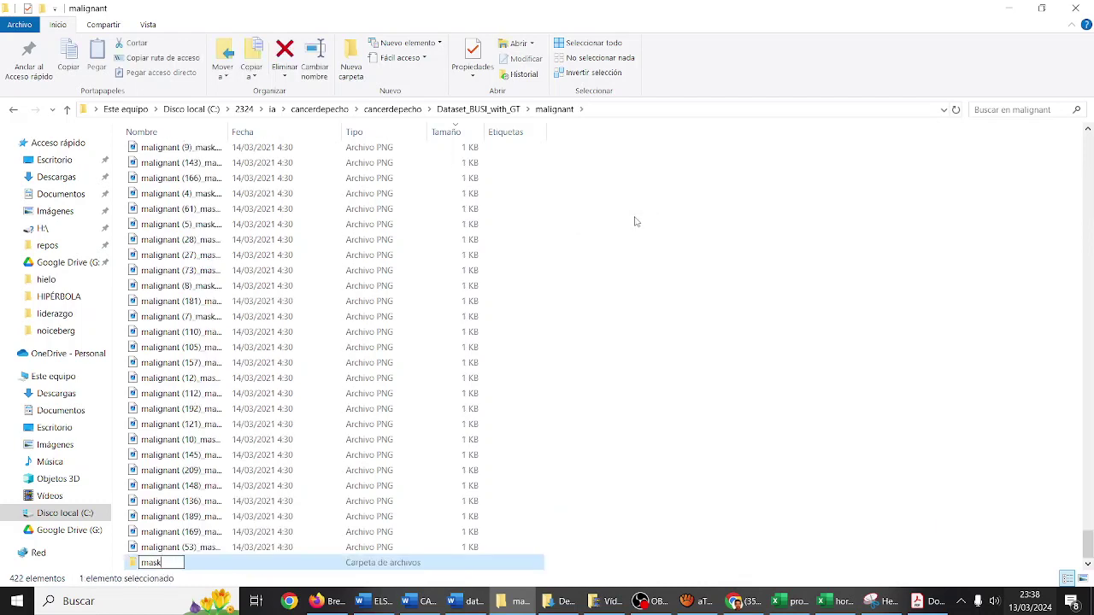
pyautogui.write('sk')
pyautogui.press('Return')
# Cut all mask files in malignant, from malignant (53)_mask back to malignant (31)_mask, and paste them into its mask folder.
pyautogui.click(368, 547)
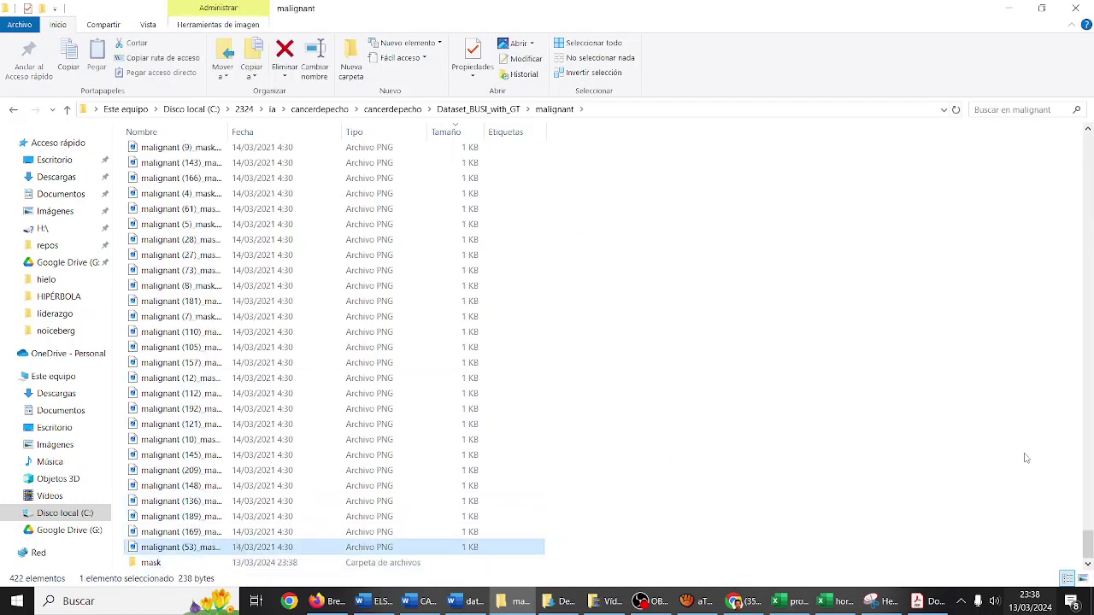
pyautogui.moveTo(1079, 541); pyautogui.dragTo(1067, 347)
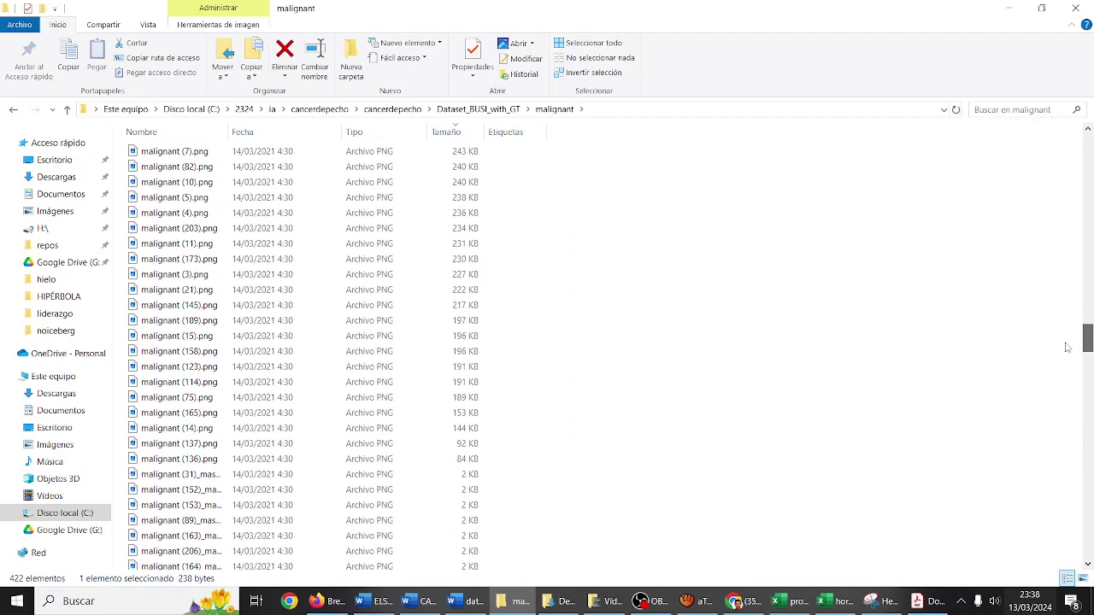
pyautogui.keyDown('shift'); pyautogui.click(499, 478); pyautogui.keyUp('shift')
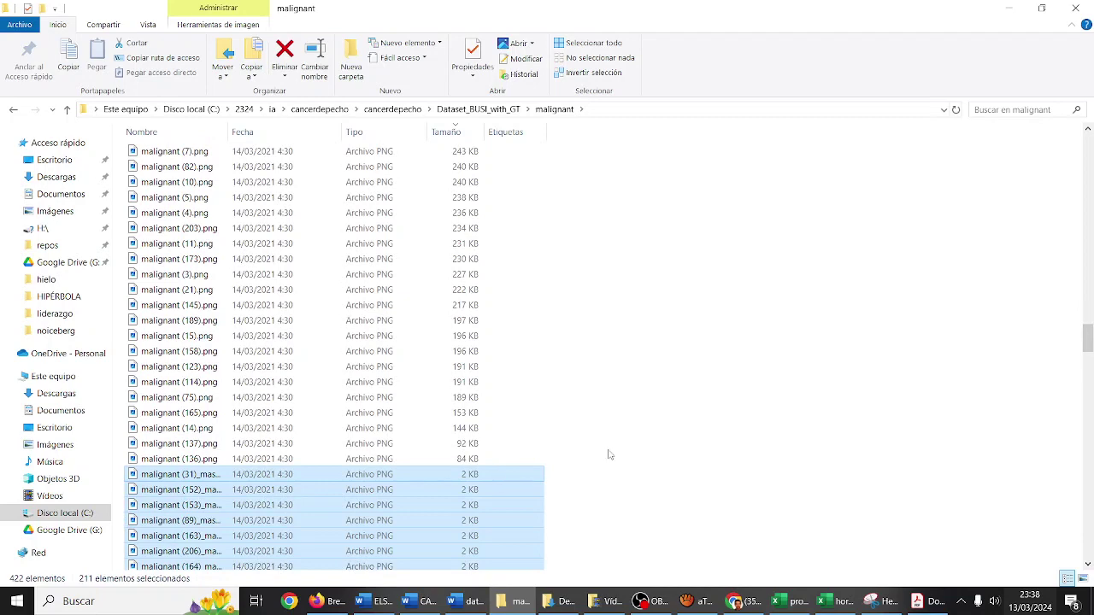
pyautogui.moveTo(1088, 333); pyautogui.dragTo(1087, 540)
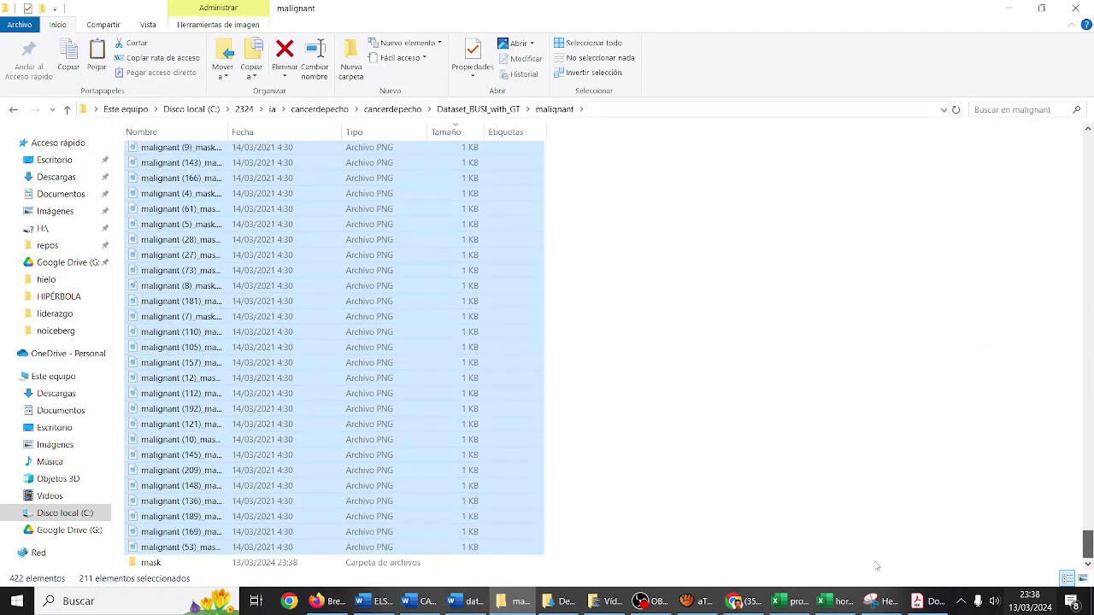
pyautogui.click(196, 564)
pyautogui.doubleClick(196, 564)
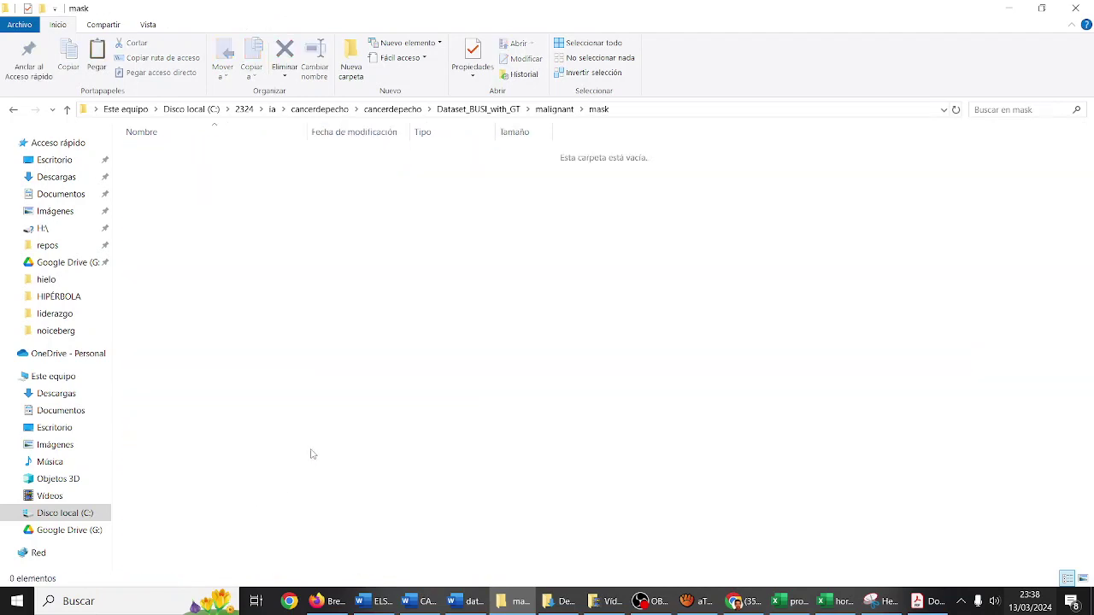
pyautogui.hotkey('ctrl', 'v')
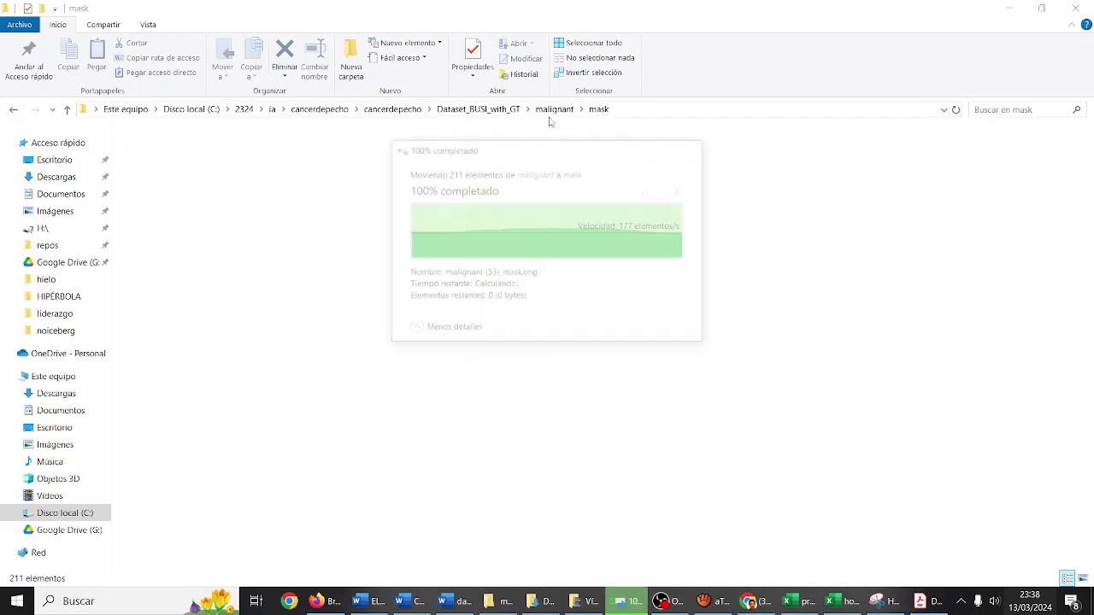
# Open the normal folder and list its files in Details view, sorted by size with the largest first.
pyautogui.click(477, 109)
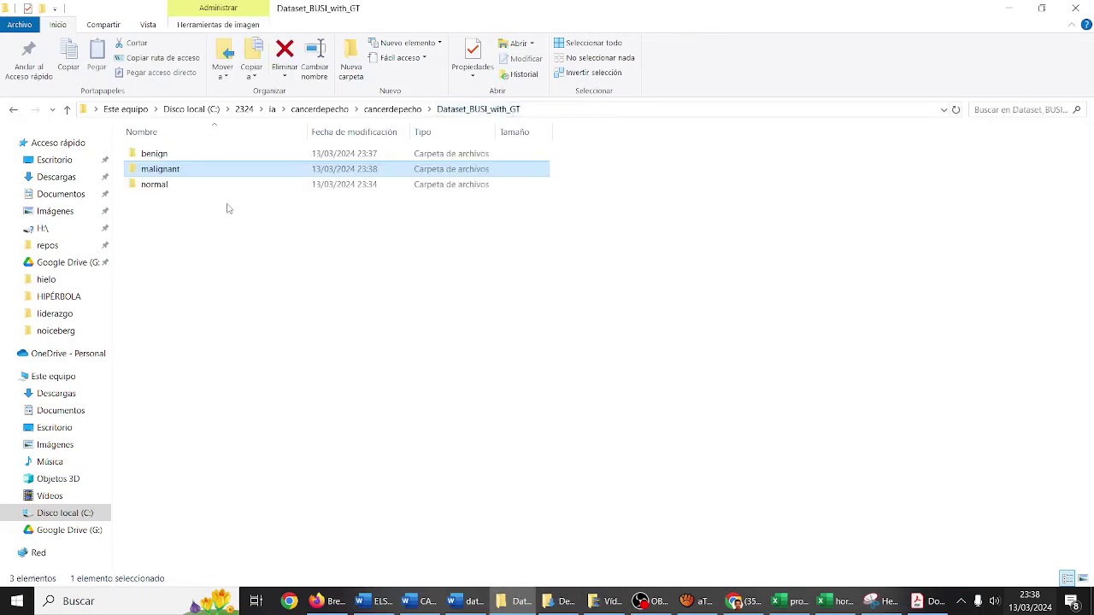
pyautogui.doubleClick(188, 187)
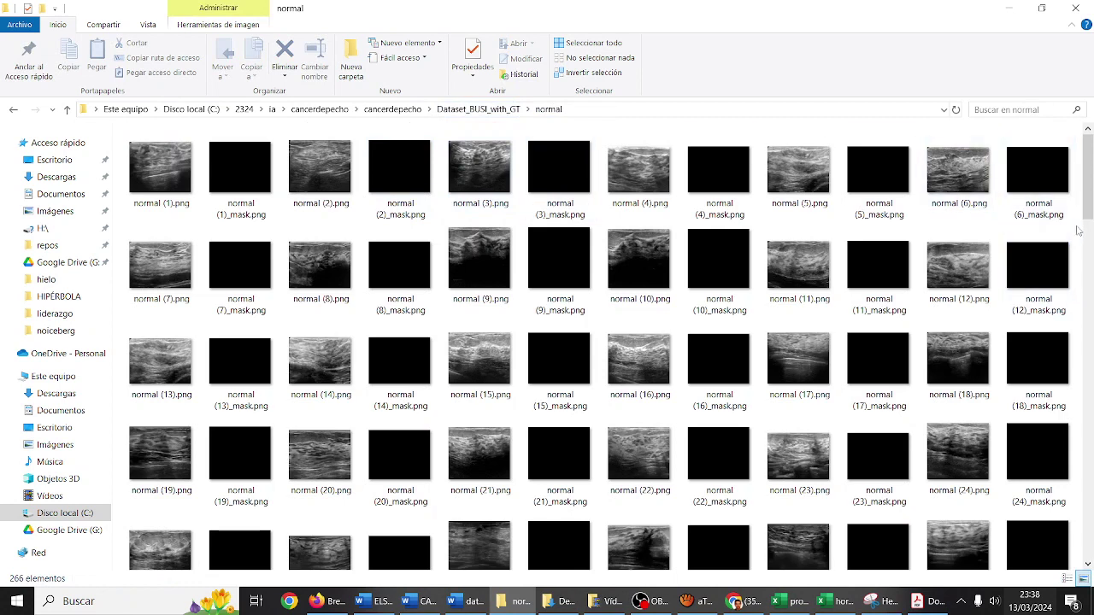
pyautogui.rightClick(1078, 229)
pyautogui.click(804, 317)
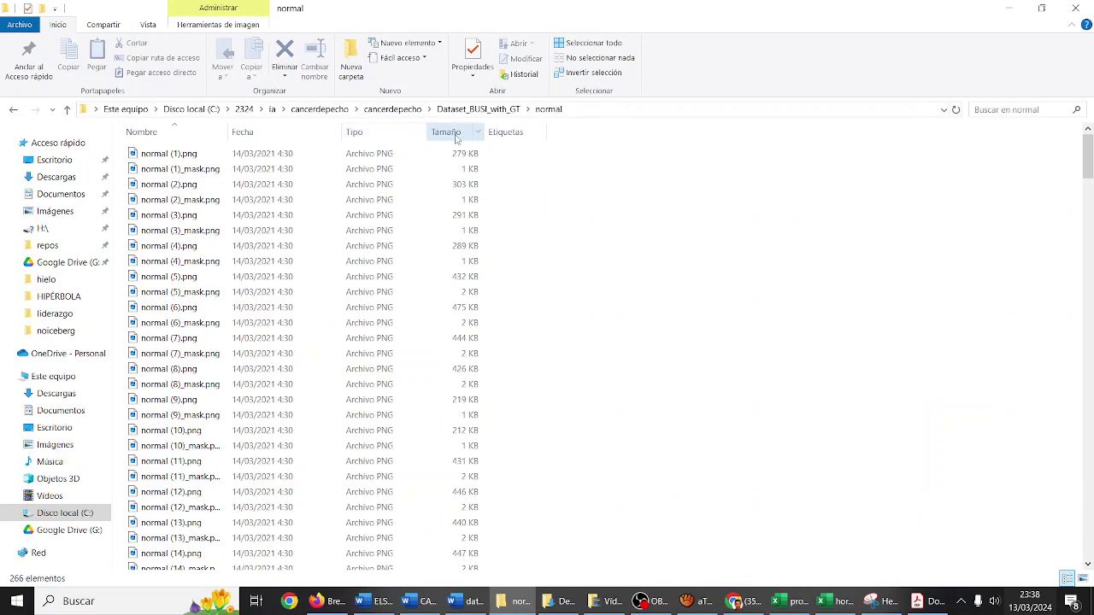
pyautogui.moveTo(1091, 182); pyautogui.dragTo(1087, 566)
pyautogui.click(538, 188)
pyautogui.keyDown('shift'); pyautogui.click(450, 564); pyautogui.keyUp('shift')
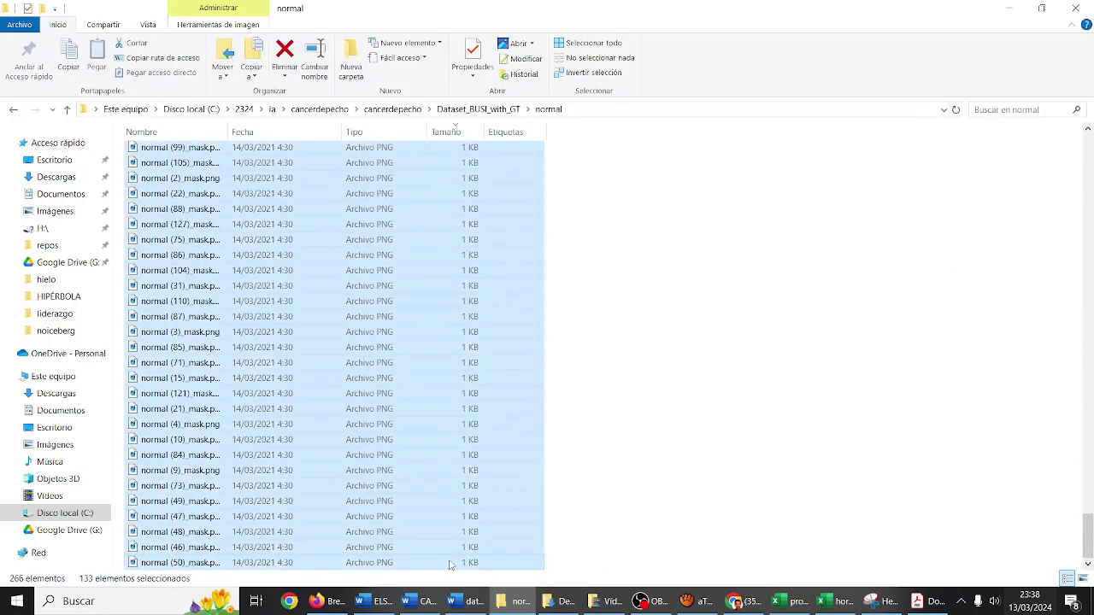
# Create a new folder named mask inside the normal folder.
pyautogui.rightClick(624, 511)
pyautogui.moveTo(659, 473)
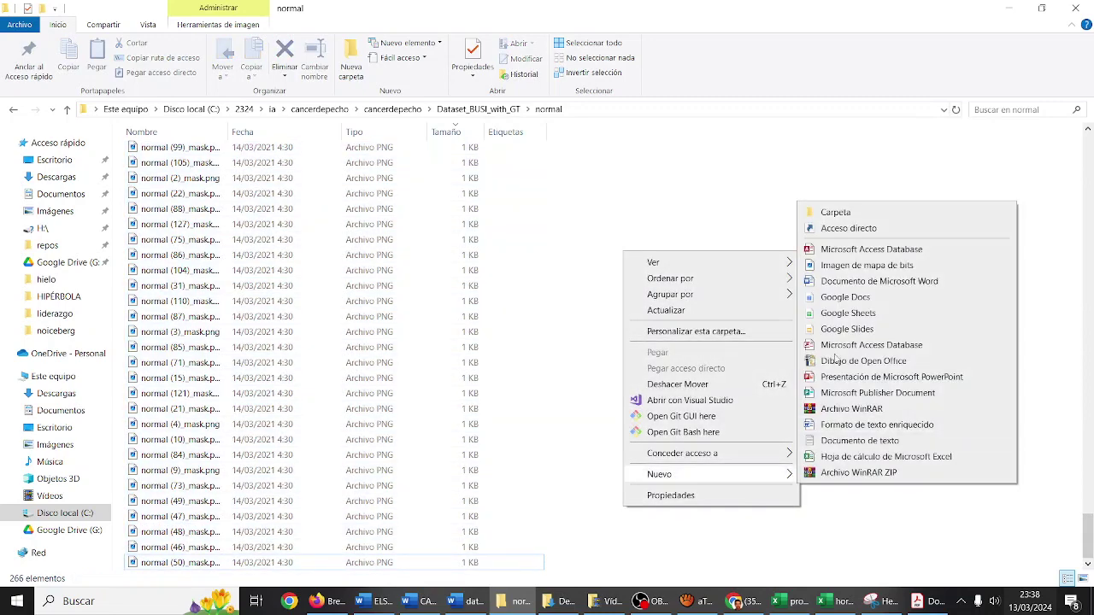
pyautogui.click(835, 213)
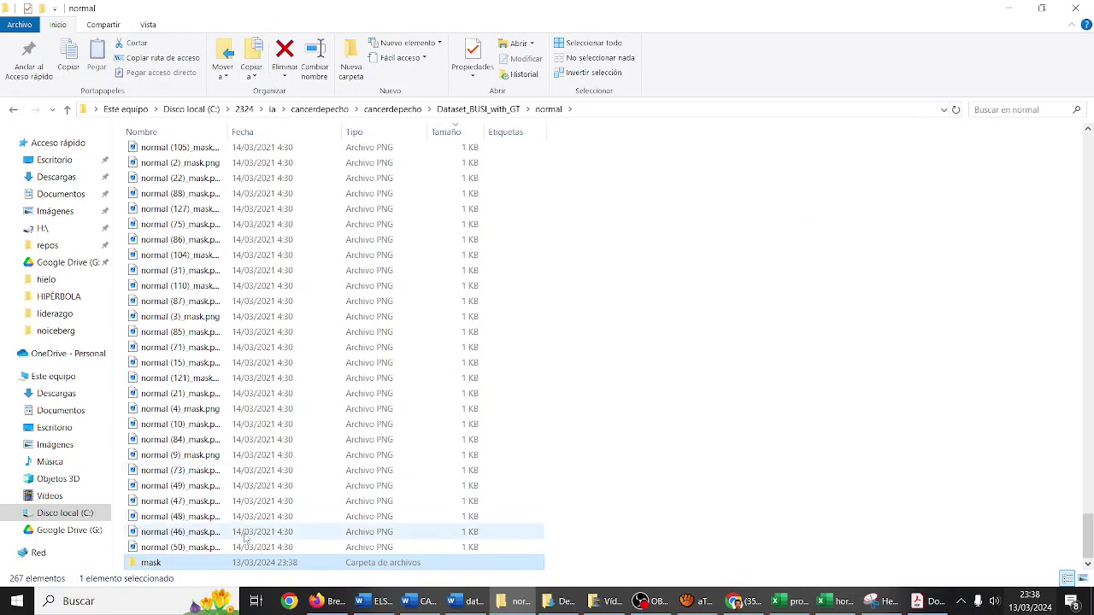
# Cut all mask files in normal, from normal (50)_mask back to normal (113)_mask, and paste them into its mask folder.
pyautogui.click(179, 547)
pyautogui.moveTo(1088, 519); pyautogui.dragTo(1089, 342)
pyautogui.keyDown('shift'); pyautogui.click(468, 430); pyautogui.keyUp('shift')
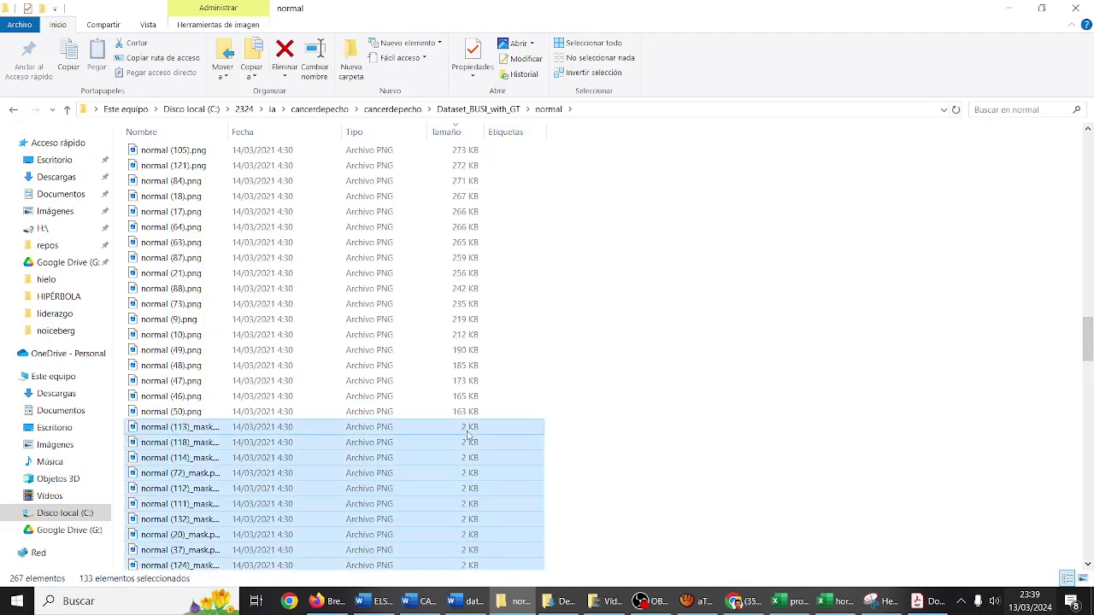
pyautogui.moveTo(1089, 341); pyautogui.dragTo(1088, 534)
pyautogui.doubleClick(150, 562)
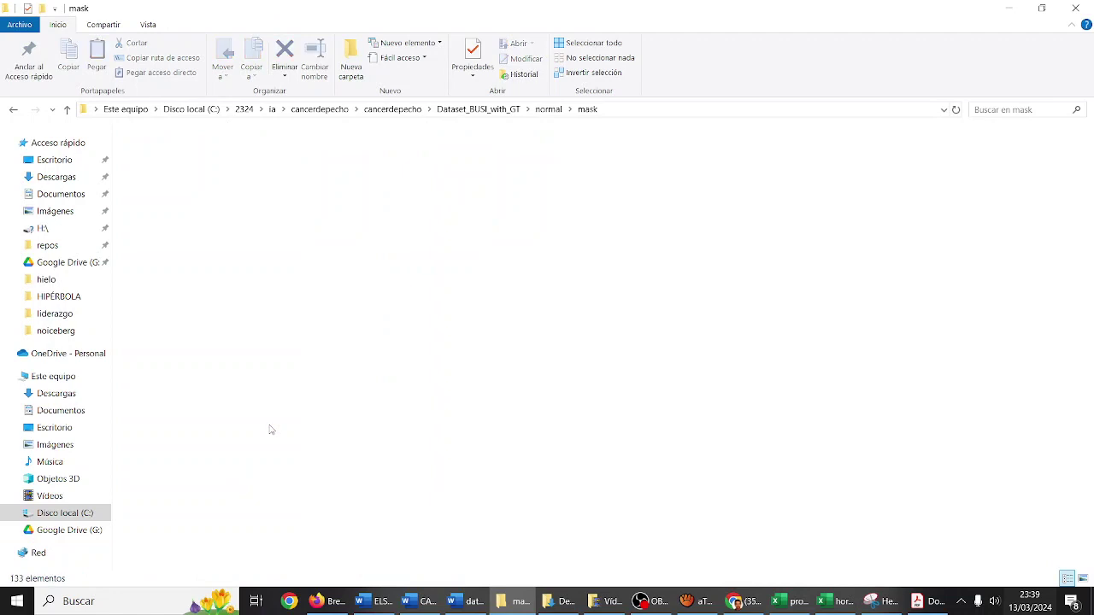
pyautogui.hotkey('ctrl', 'v')
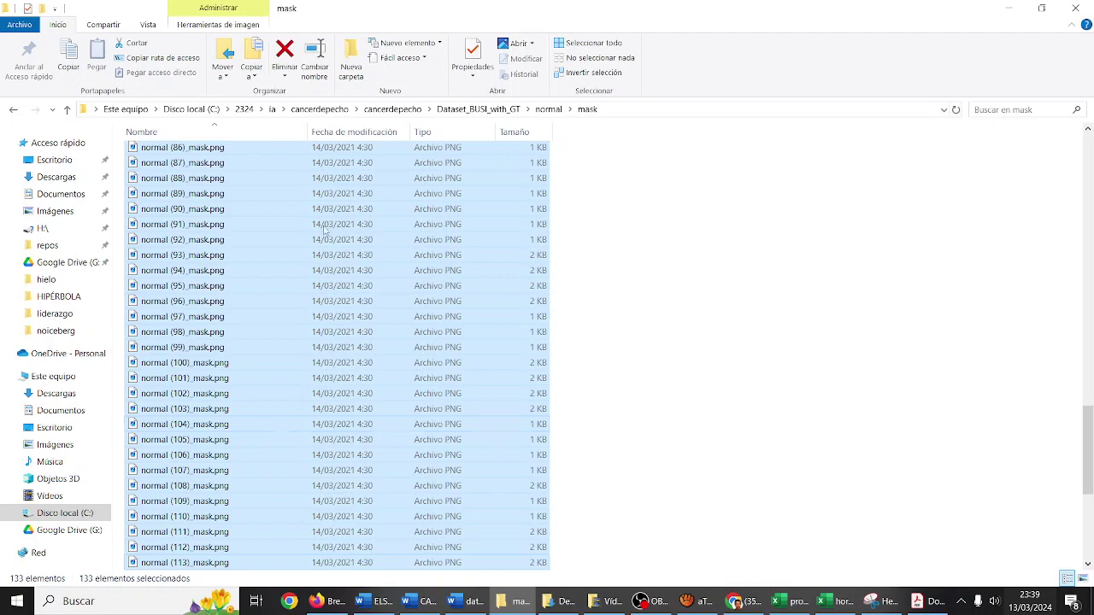
# Go back to Dataset_BUSI_with_GT, look into the malignant folder and return to the dataset folder.
pyautogui.click(479, 109)
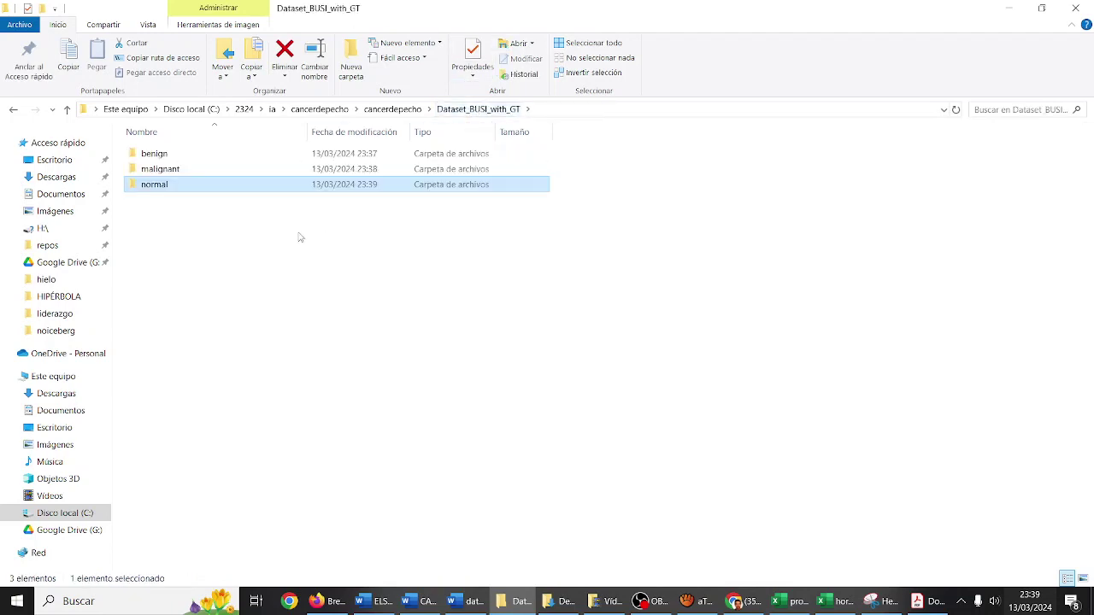
pyautogui.doubleClick(214, 170)
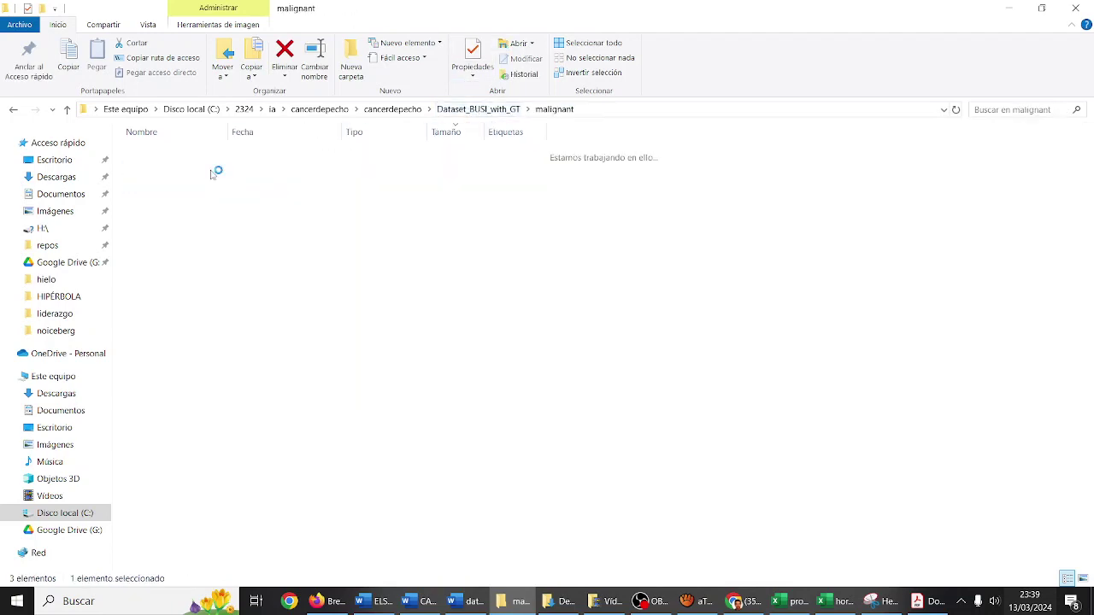
pyautogui.click(479, 109)
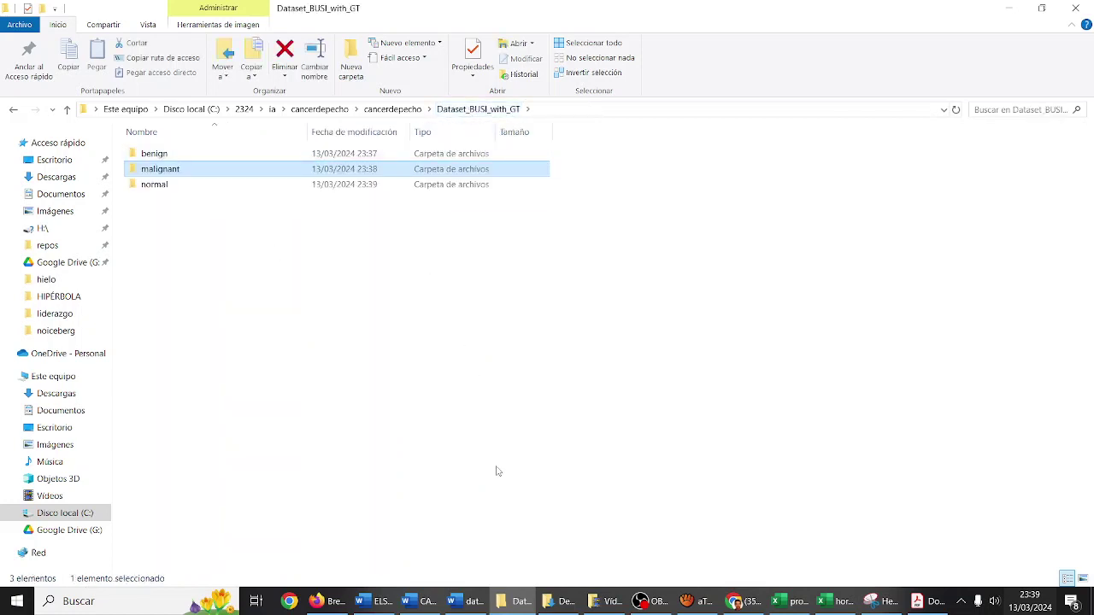
pyautogui.click(640, 599)
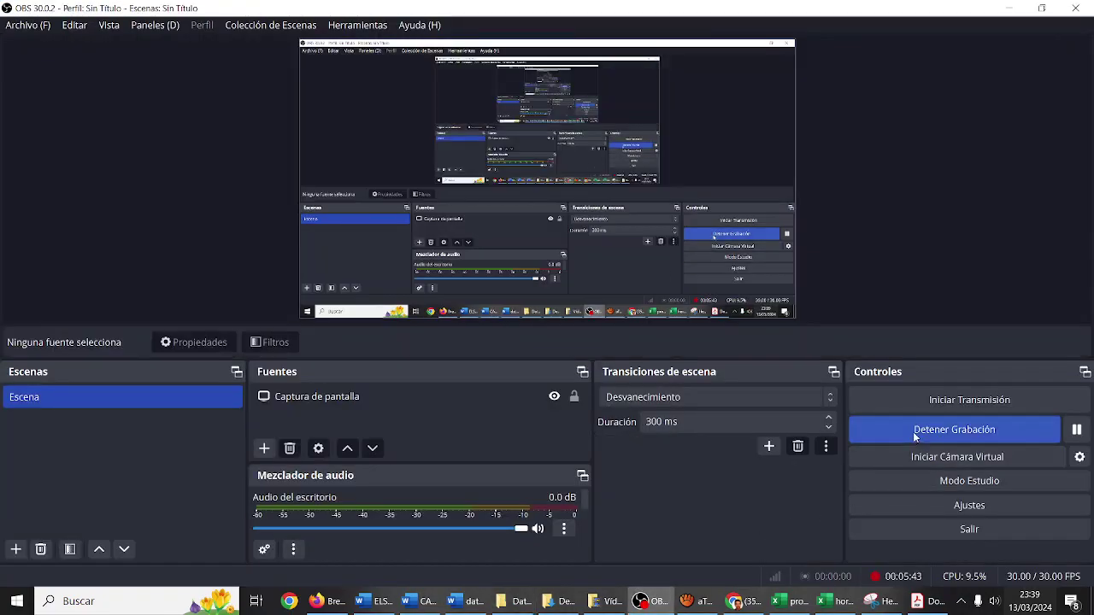